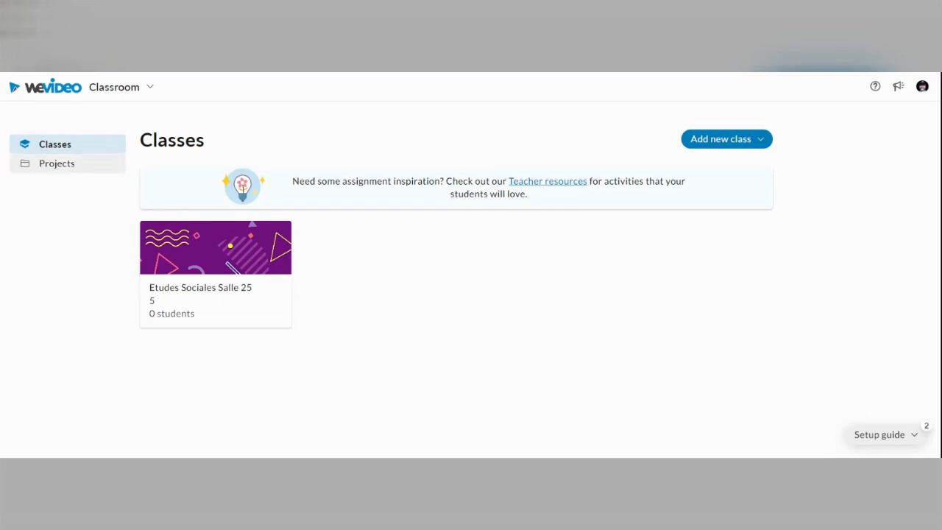
- Create a new video project and open the stock media library for it
click(72, 165)
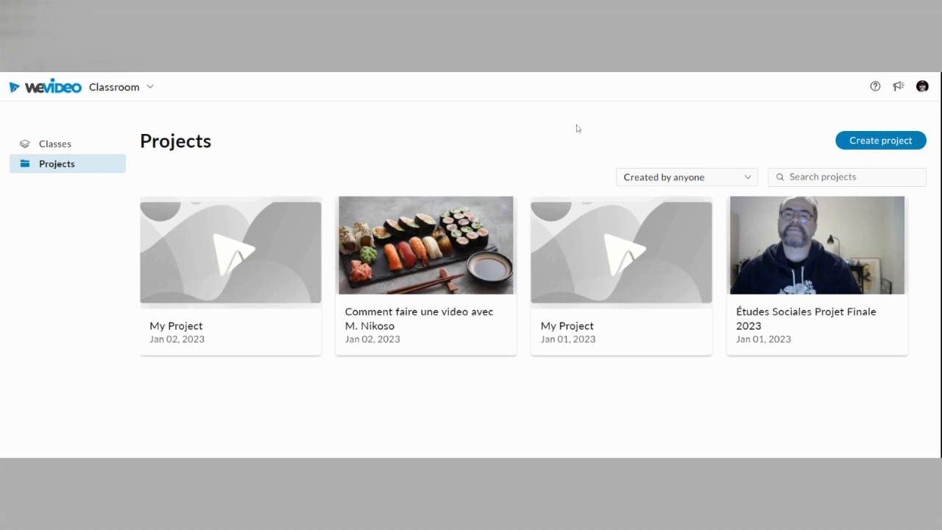
click(869, 140)
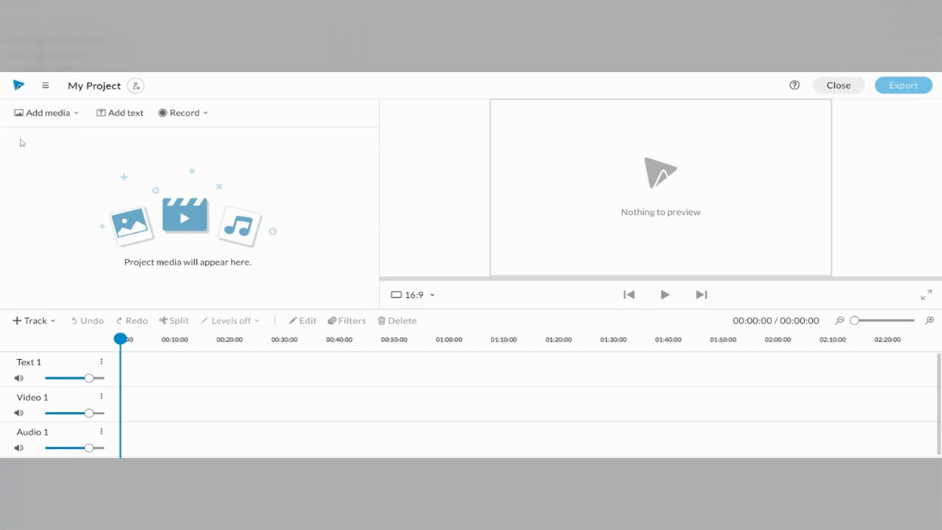
click(75, 115)
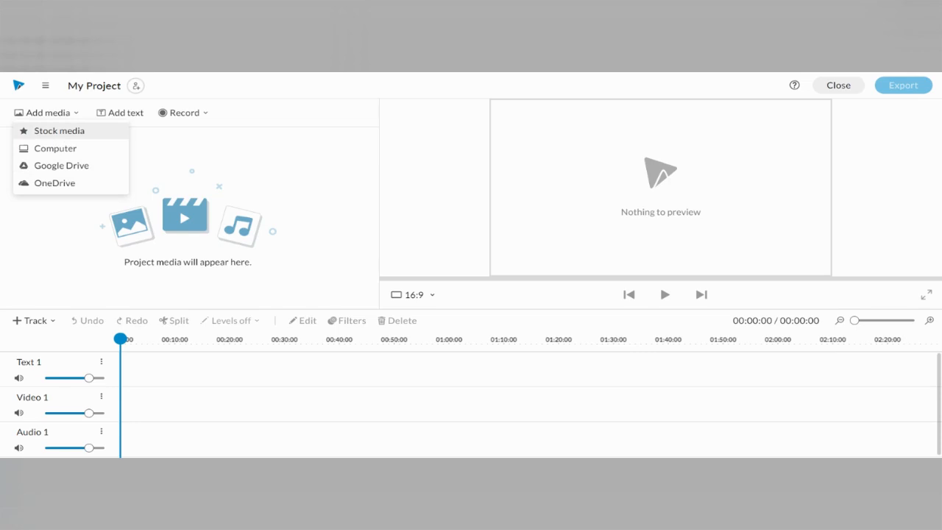
click(61, 131)
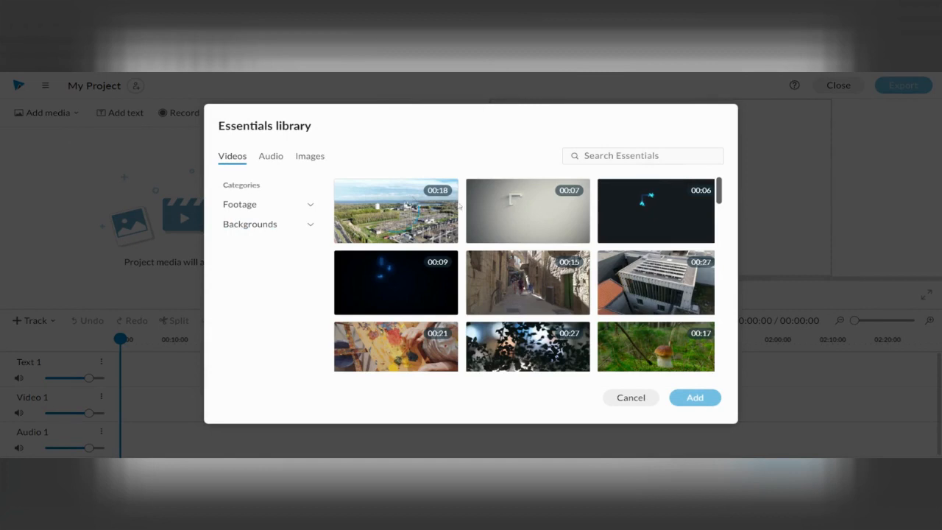
- Search the stock videos for "sushi" and add the 31-second clip of the sushi platter with soy sauce on a grey table
scroll(459, 214, down, 10)
scroll(459, 214, up, 5)
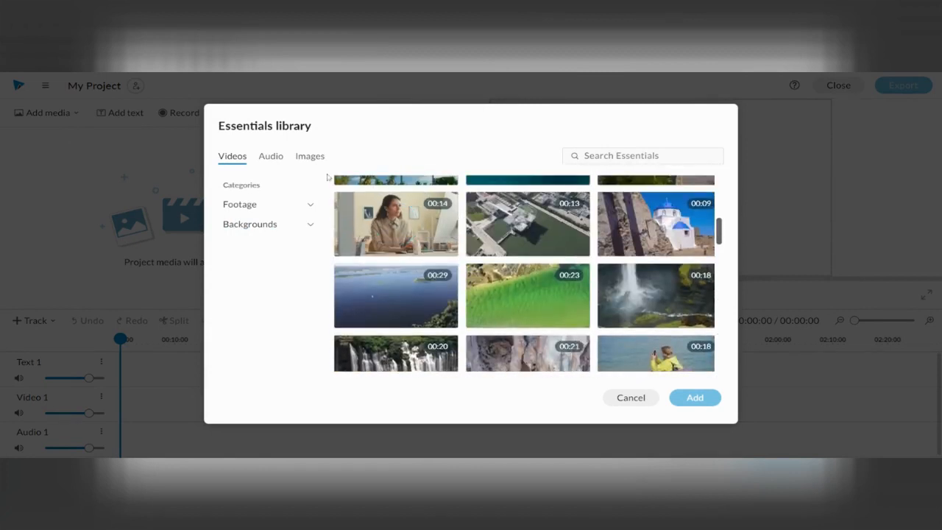
click(271, 156)
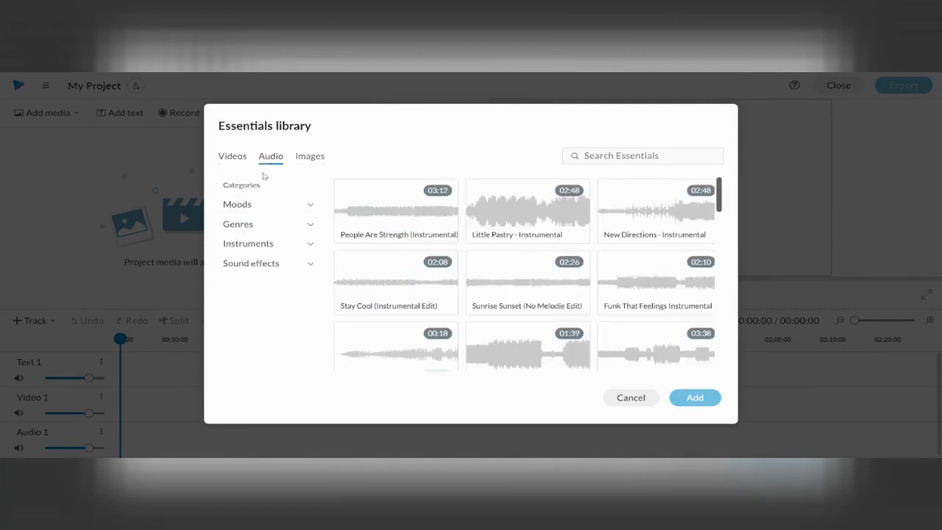
click(311, 161)
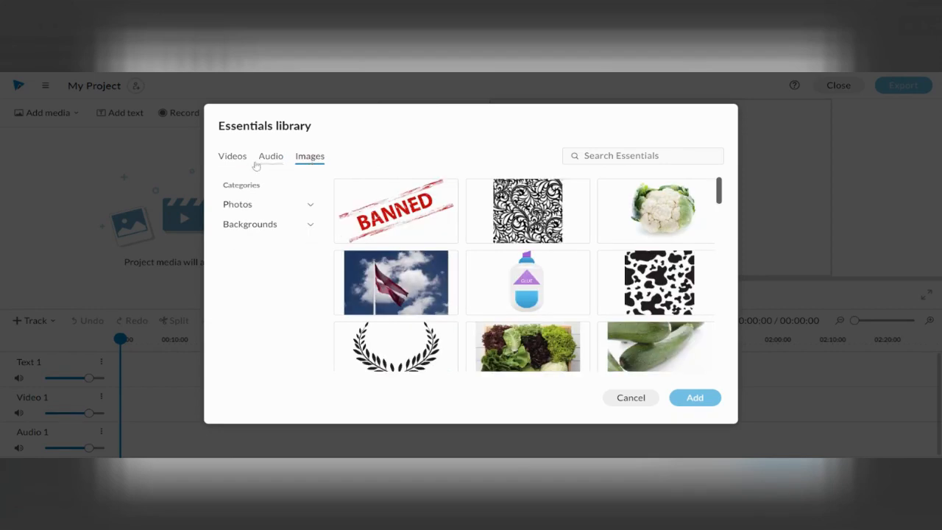
click(232, 161)
click(625, 155)
text(sushi)
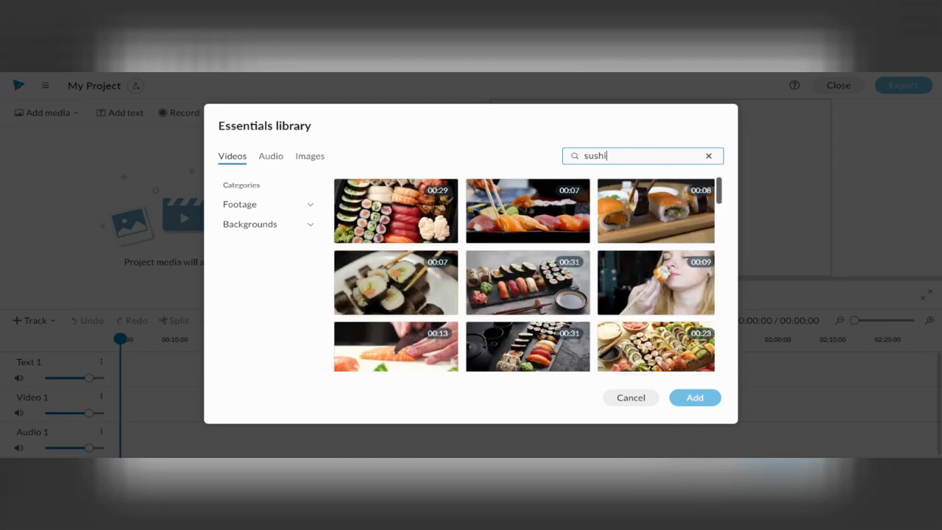
click(527, 275)
click(694, 398)
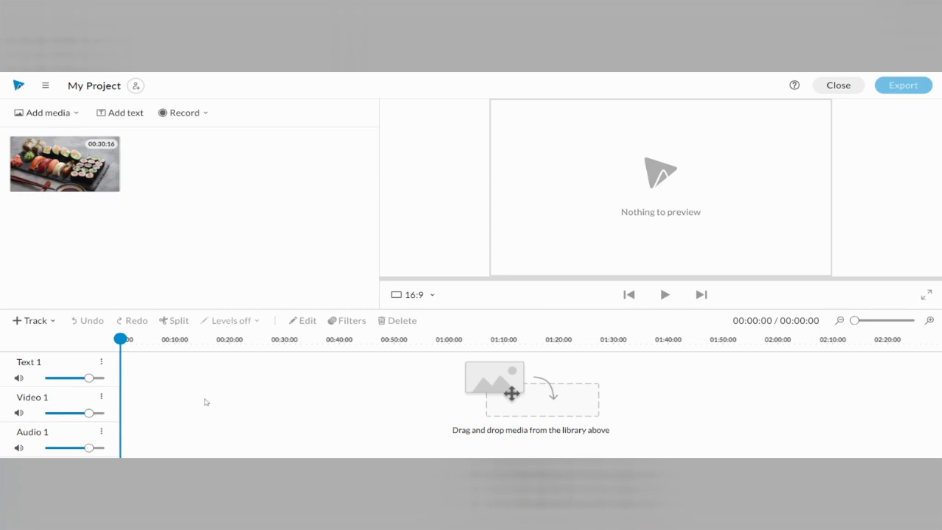
- Place the sushi clip at the start of the Video 1 track and trim its end to about 20 seconds
drag(39, 162, 137, 404)
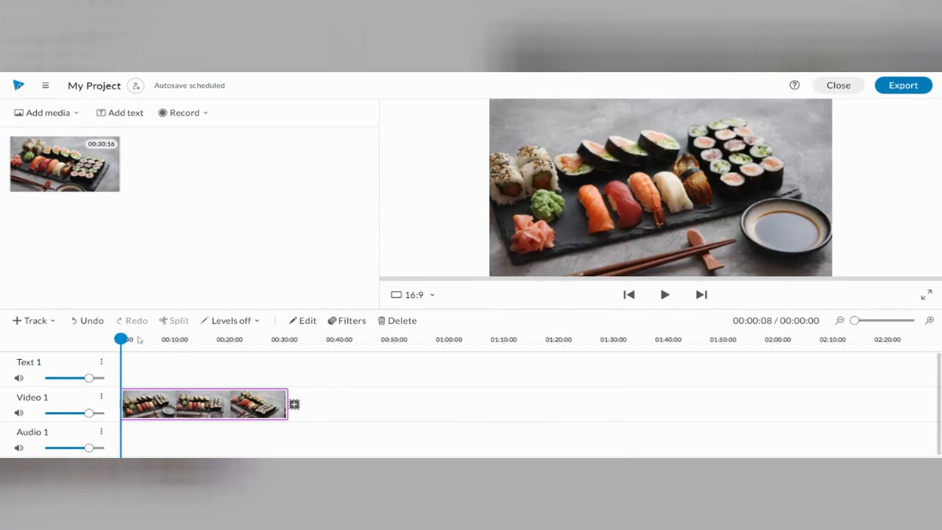
mouse_move(120, 340)
mouse_down()
mouse_move(290, 339)
mouse_move(110, 336)
mouse_up()
drag(289, 414, 230, 412)
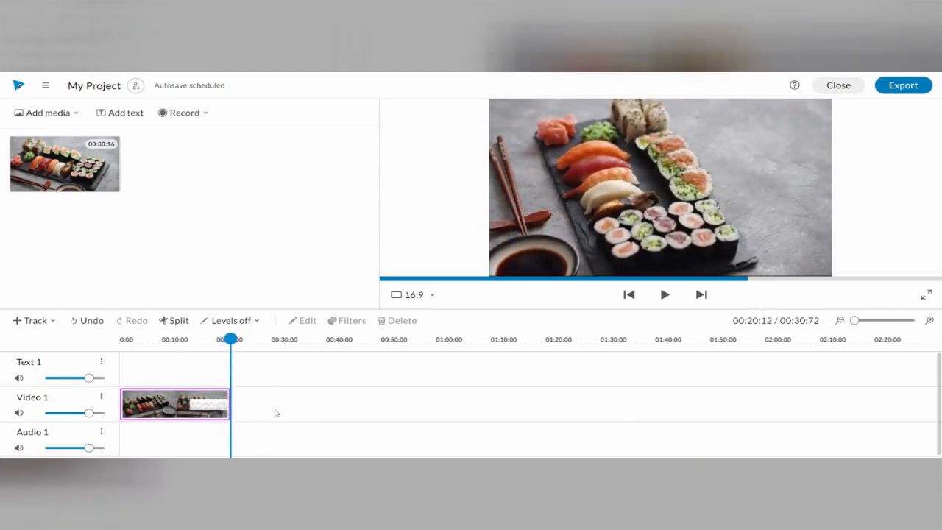
click(139, 370)
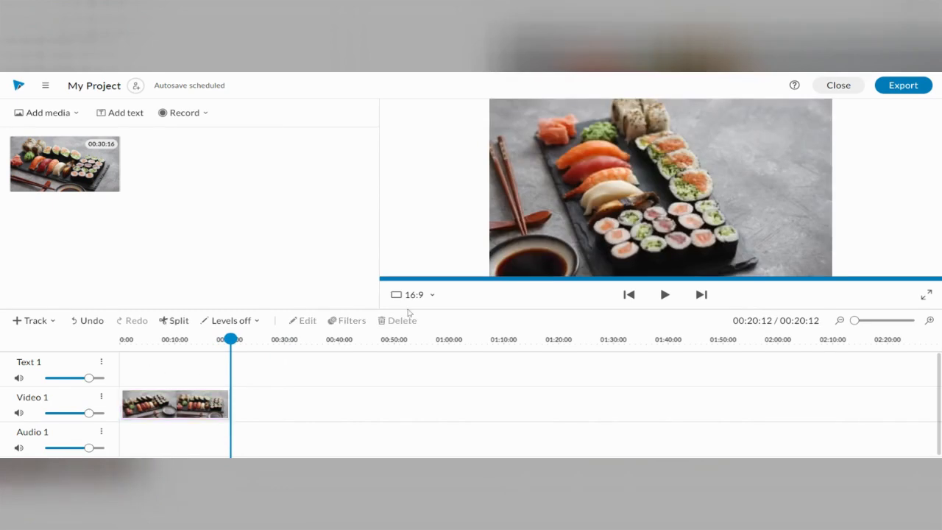
click(665, 294)
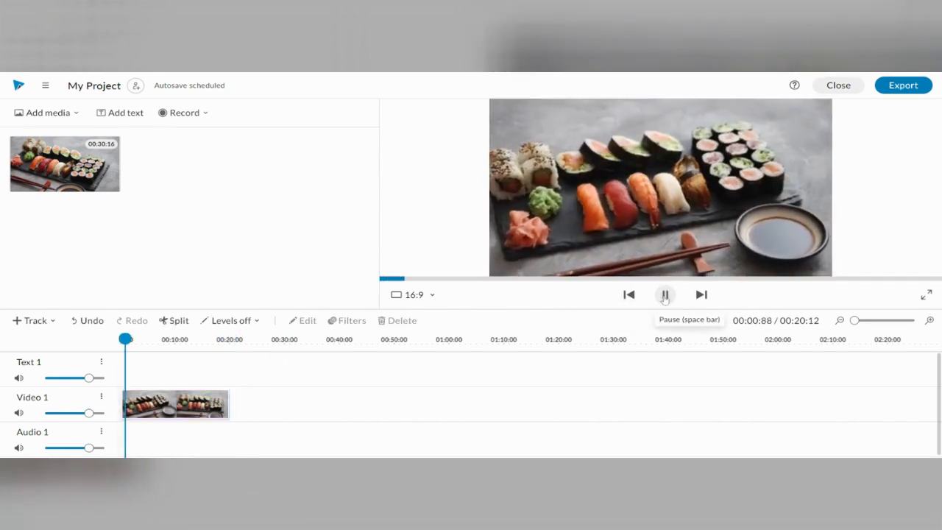
click(664, 294)
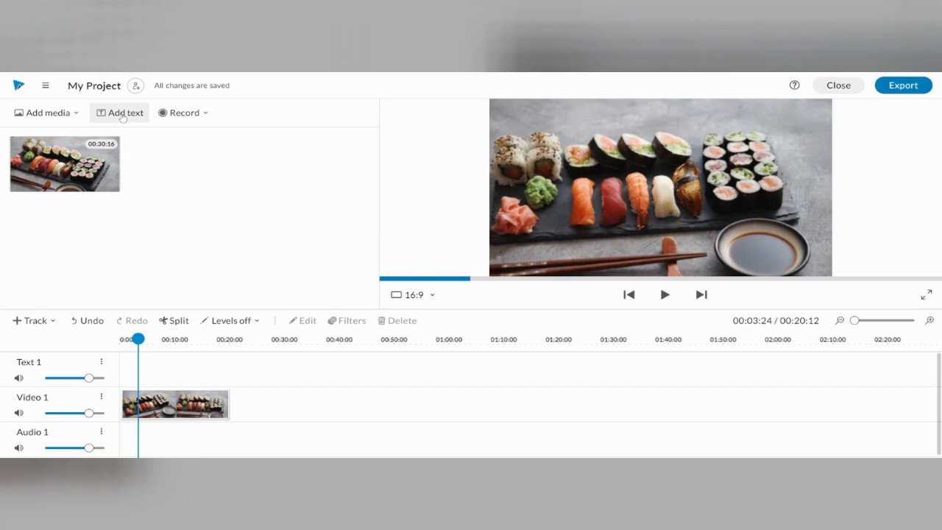
- Add the motion text template "Commit to random acts of kindness and senseless acts of beauty" to the project media
click(123, 114)
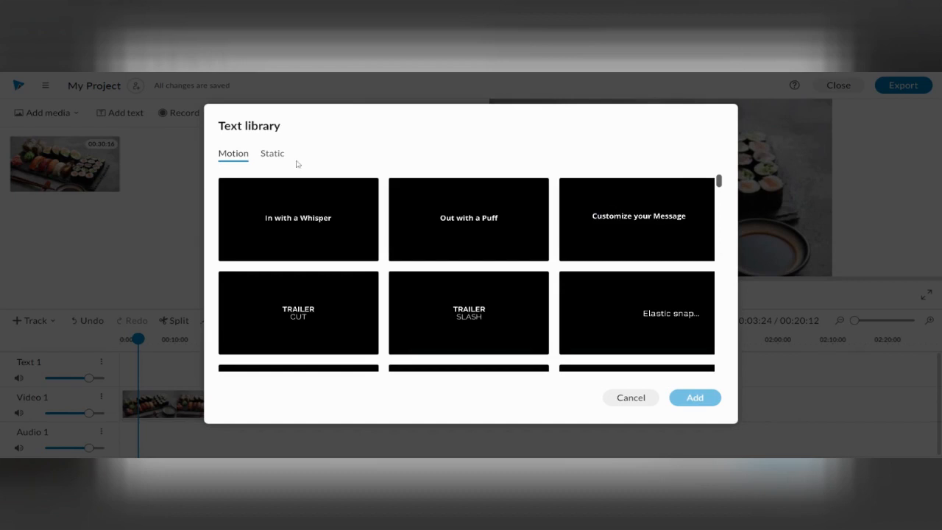
click(272, 155)
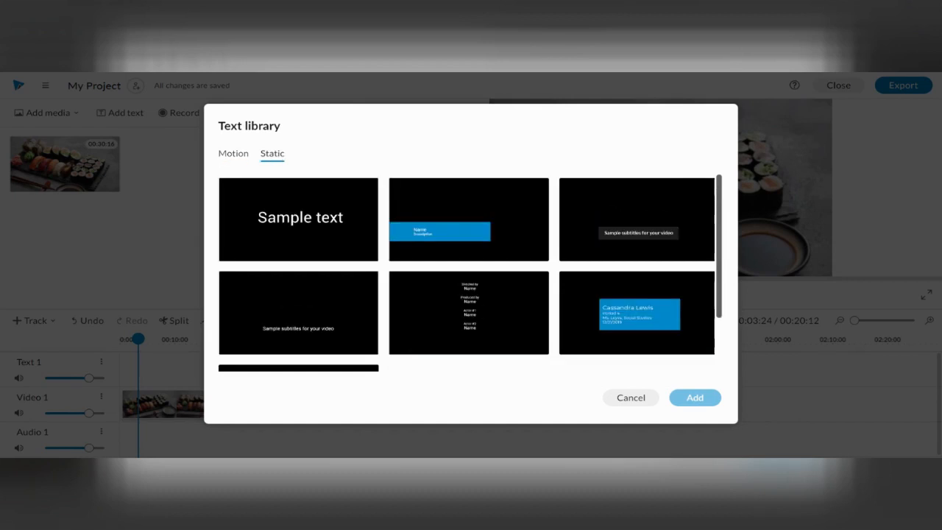
click(234, 154)
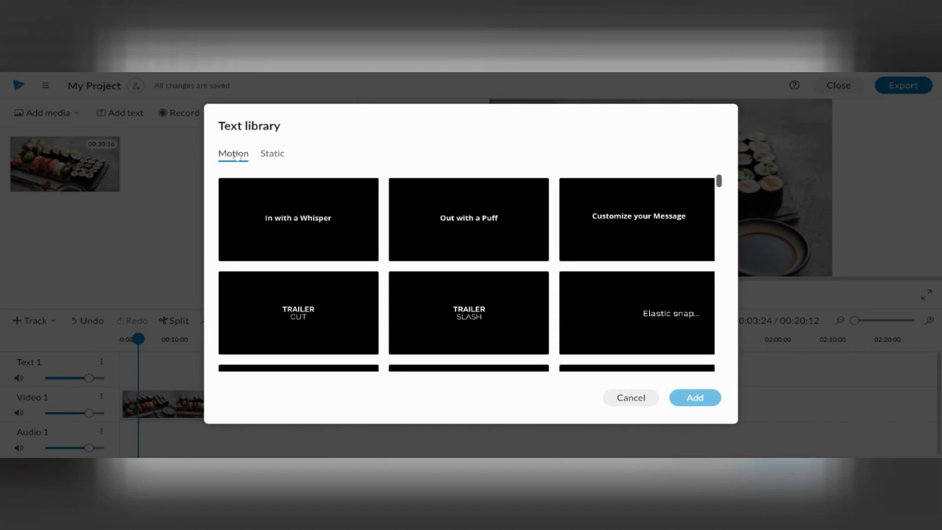
scroll(465, 240, down, 3)
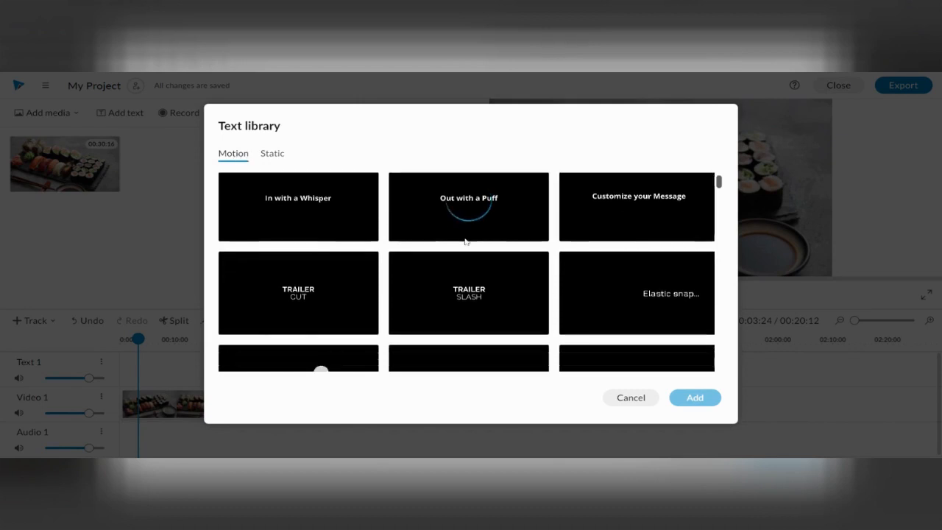
scroll(465, 241, up, 1)
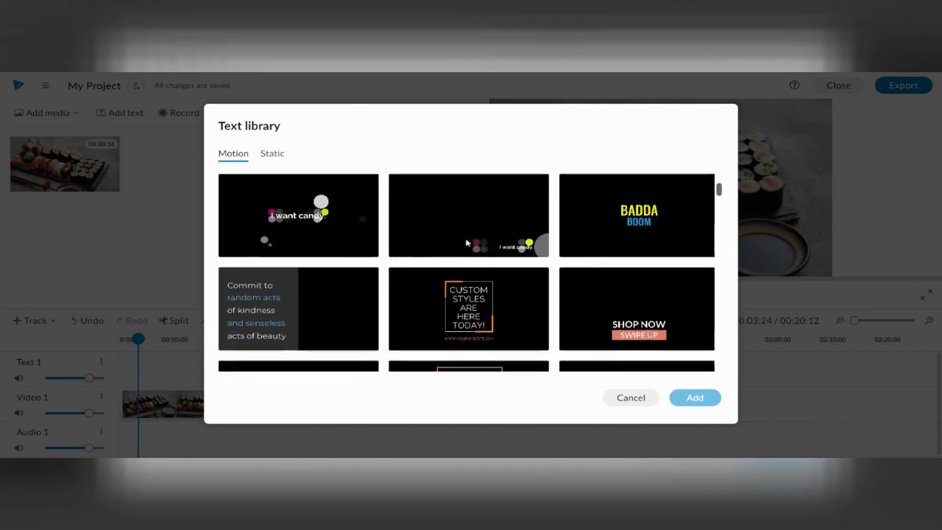
click(326, 316)
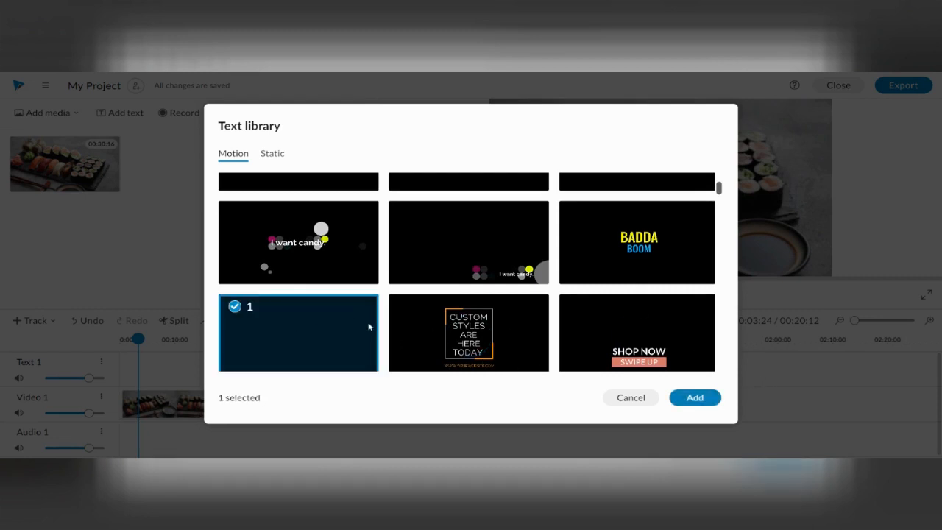
scroll(368, 324, down, 2)
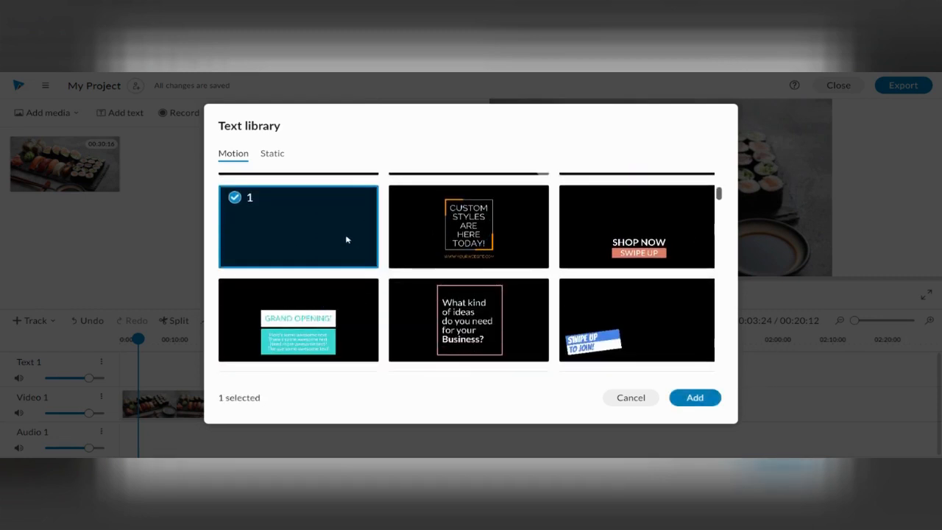
click(710, 397)
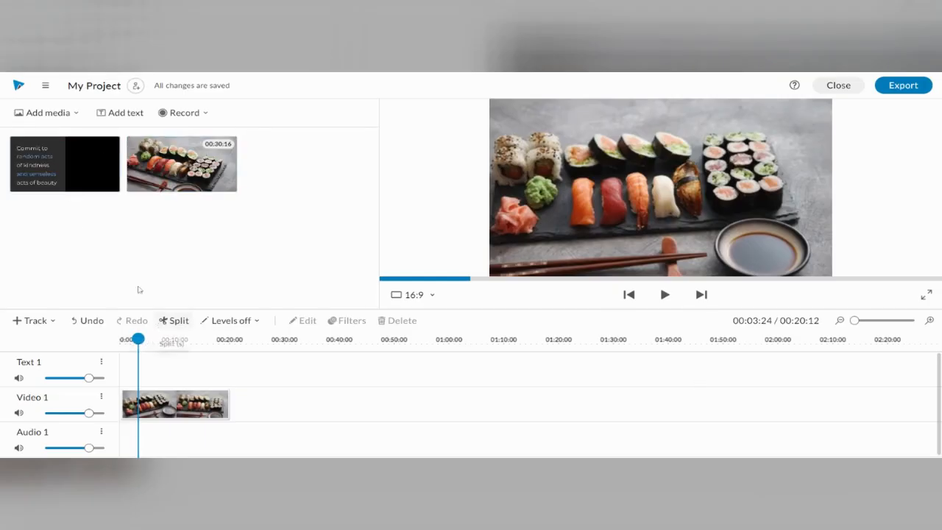
- Place the motion text at the start of the Text 1 track, over the sushi clip, and preview it
drag(58, 164, 137, 368)
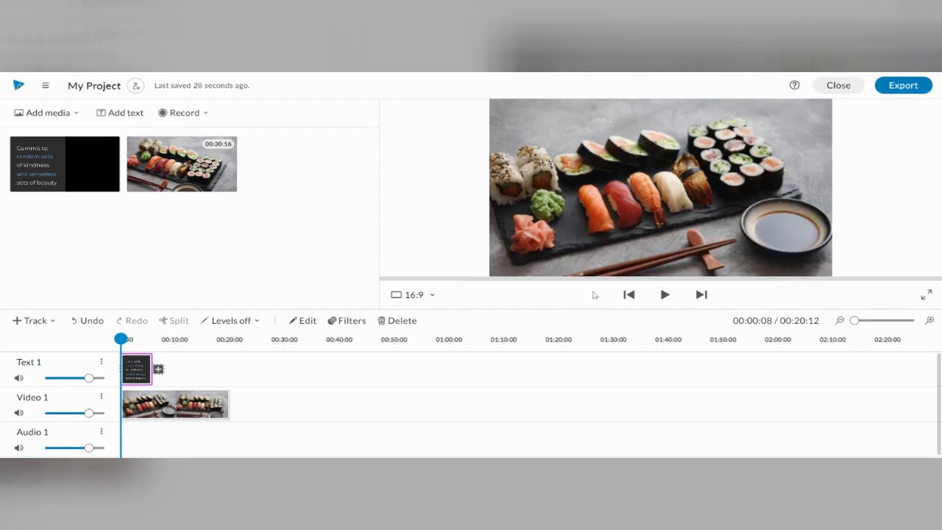
click(663, 295)
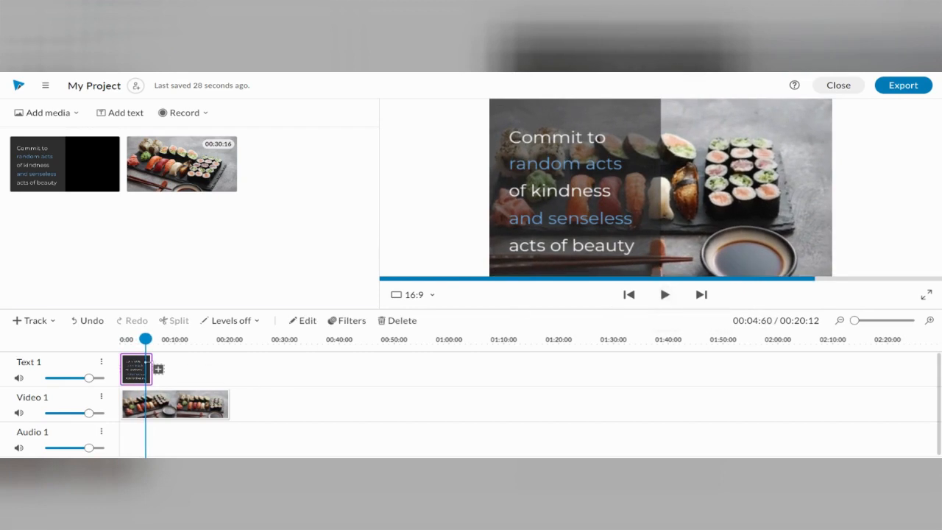
double_click(137, 372)
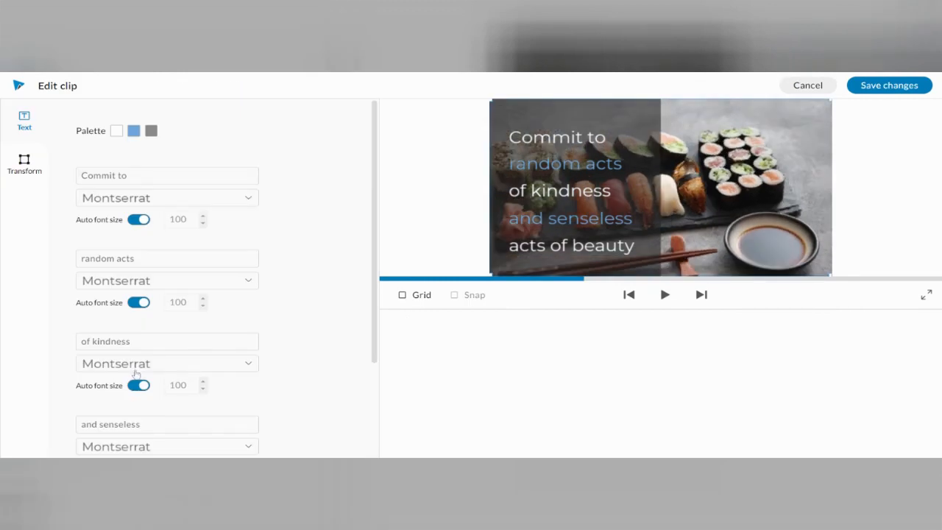
click(807, 87)
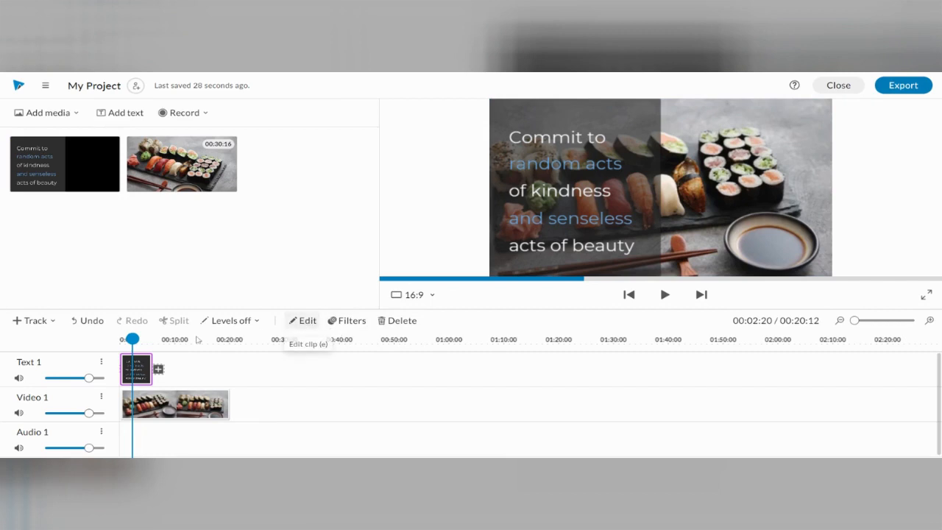
- Replace the text clip's first four lines with "Ton professeur", "te dit", "que sushi" and "sont degoutant?"
click(309, 321)
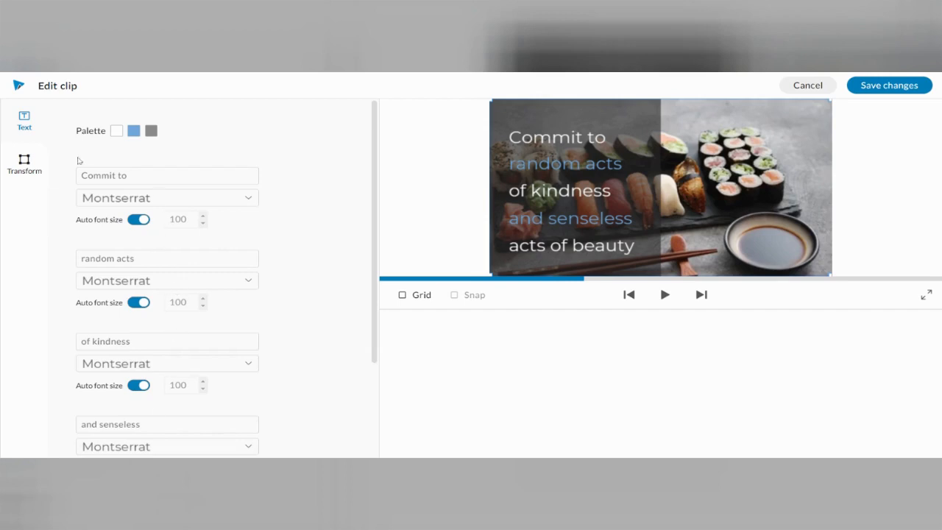
click(24, 164)
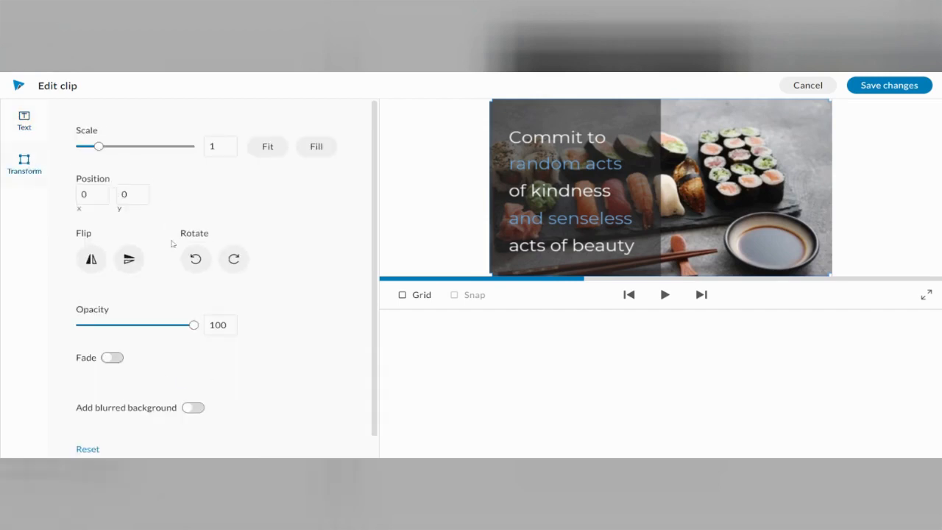
click(29, 124)
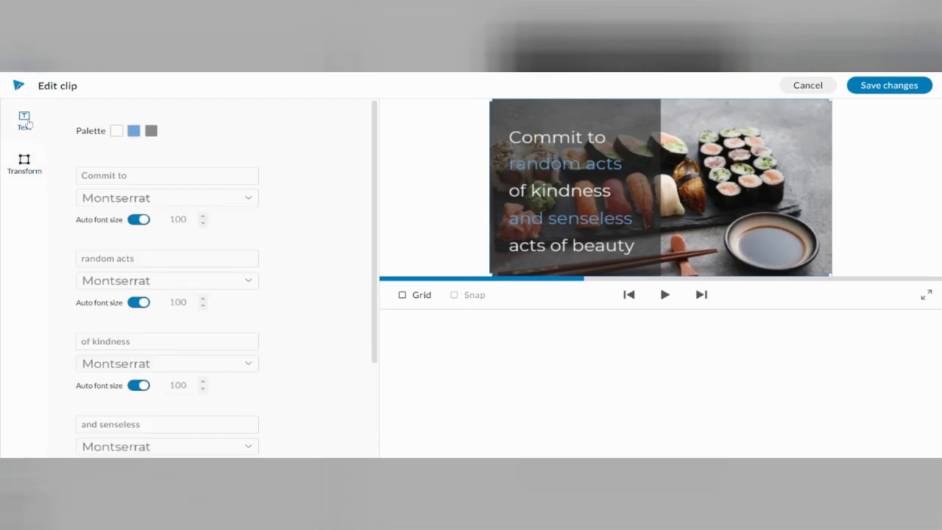
click(167, 176)
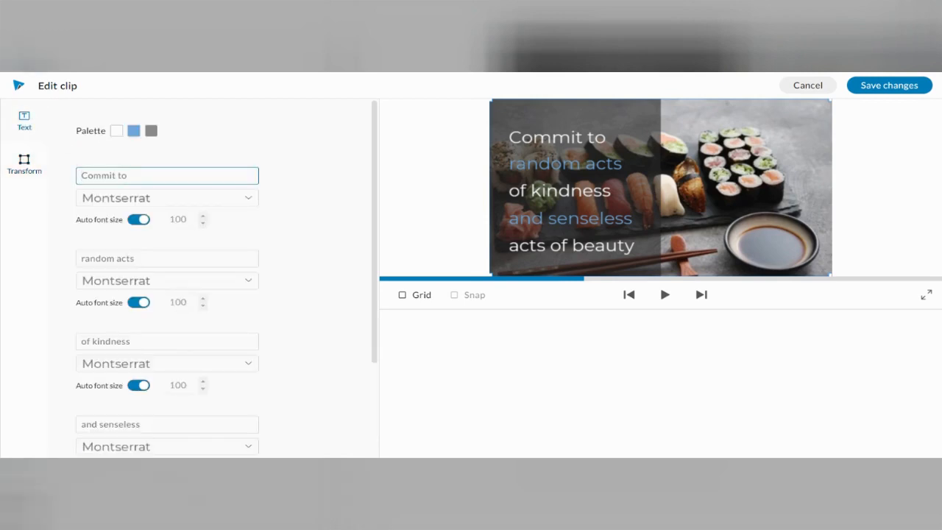
text(Ton professeur)
key(Tab)
text(te dit)
key(Tab)
text(que sushi)
key(Tab)
text(sont degoutant?)
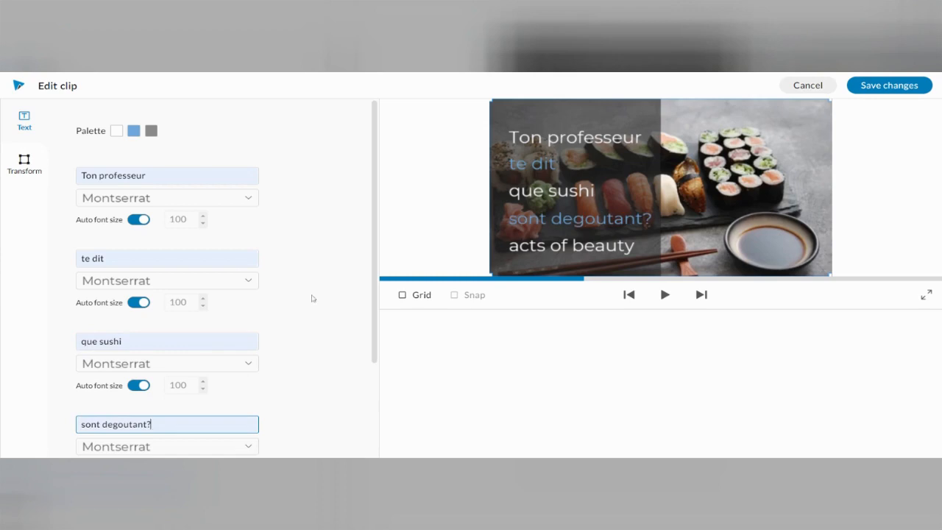
- Clear the text clip's last line, "acts of beauty", and save the clip changes
scroll(312, 298, down, 1)
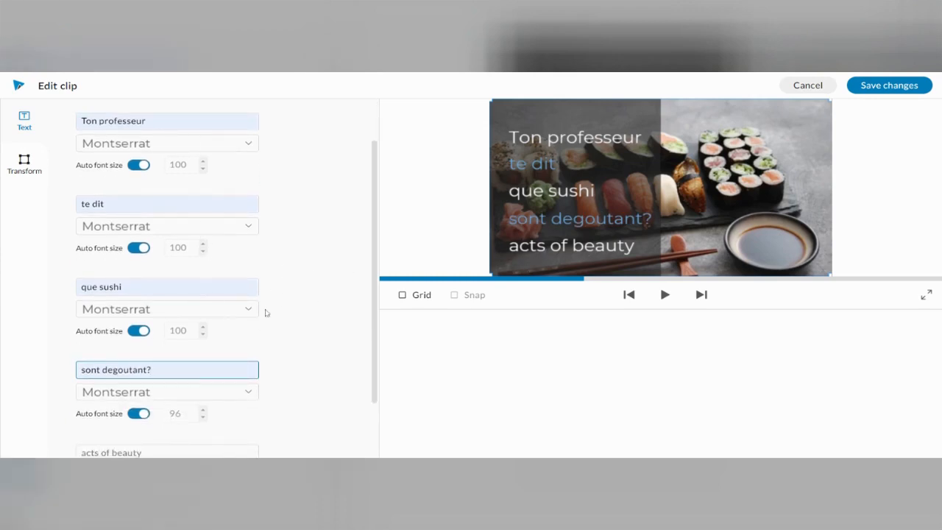
scroll(210, 335, down, 1)
click(167, 380)
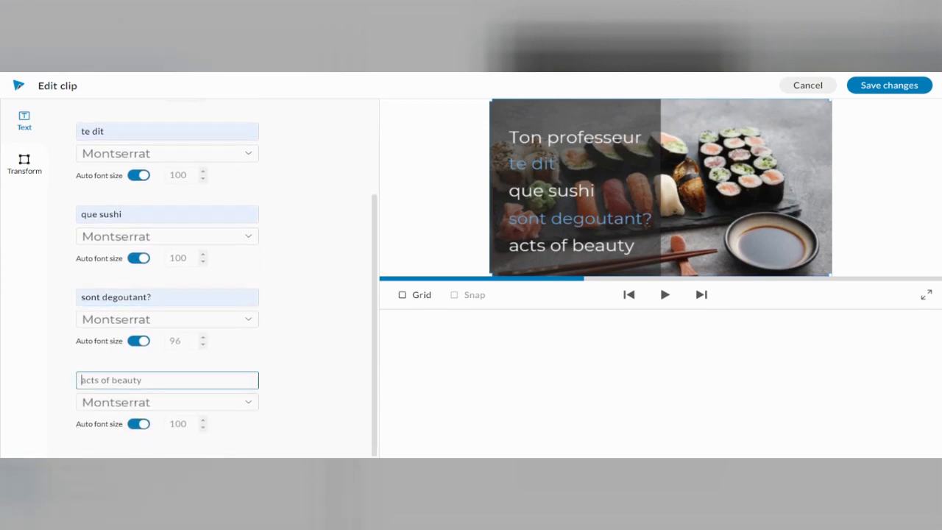
key(ctrl+a)
key(BackSpace)
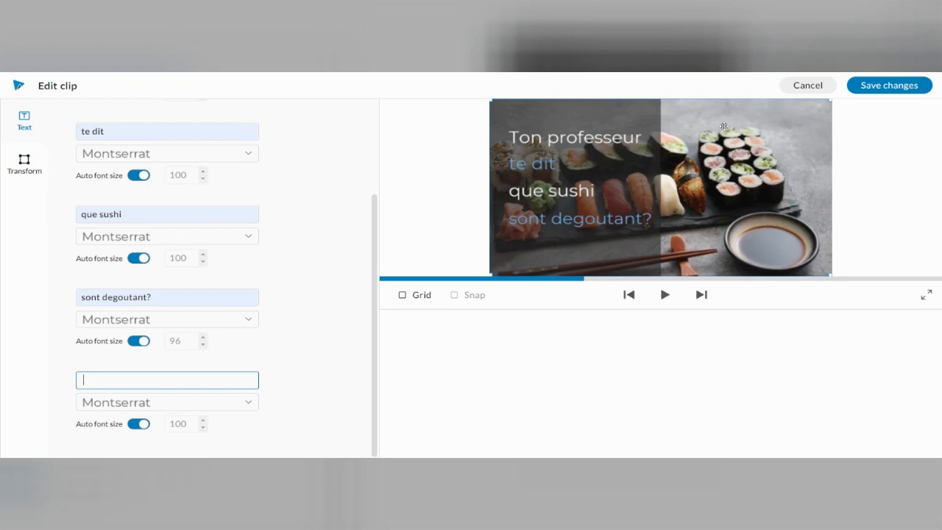
click(885, 93)
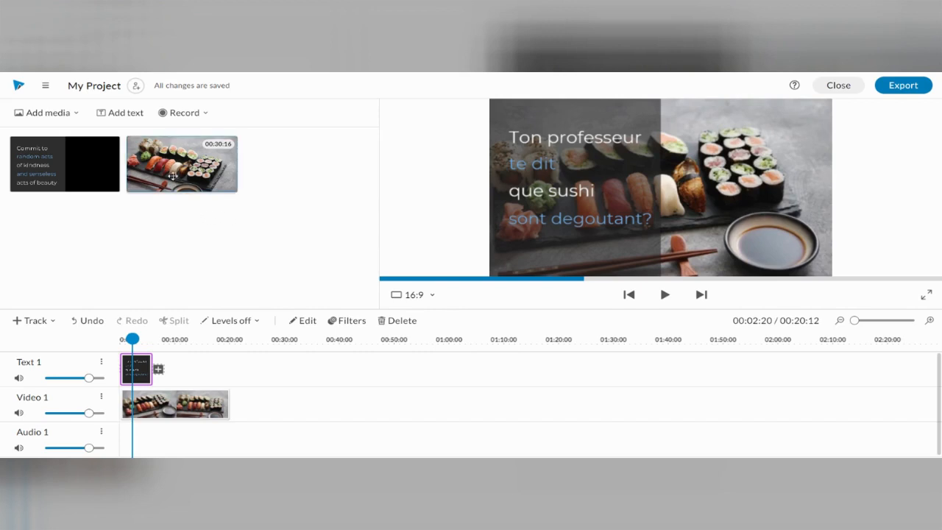
- Add the "BADDA BOOM" motion text to the project media and place it directly after the first clip on the Text 1 track
click(133, 119)
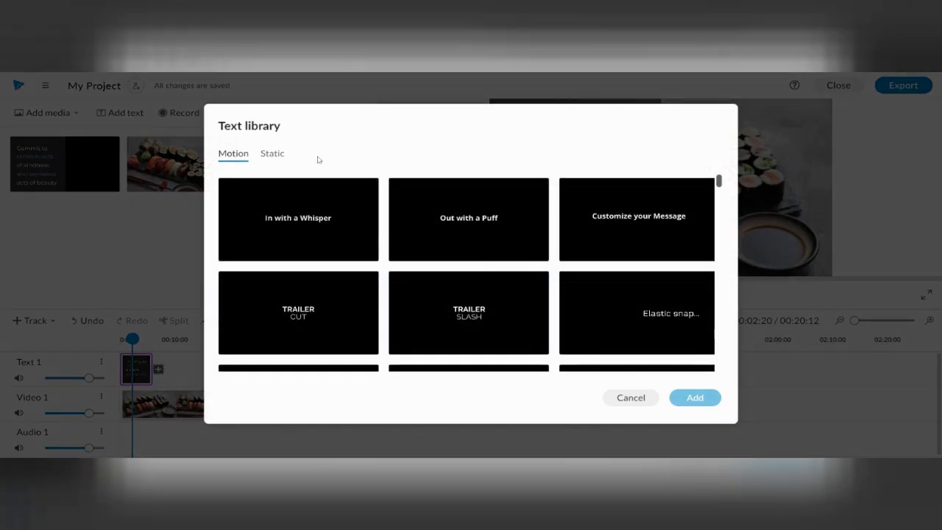
scroll(444, 261, down, 3)
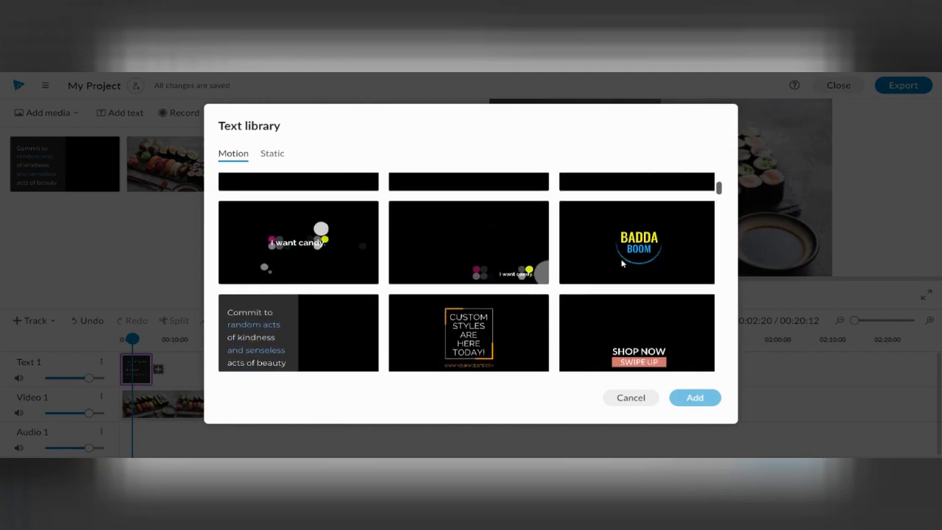
click(654, 259)
click(702, 399)
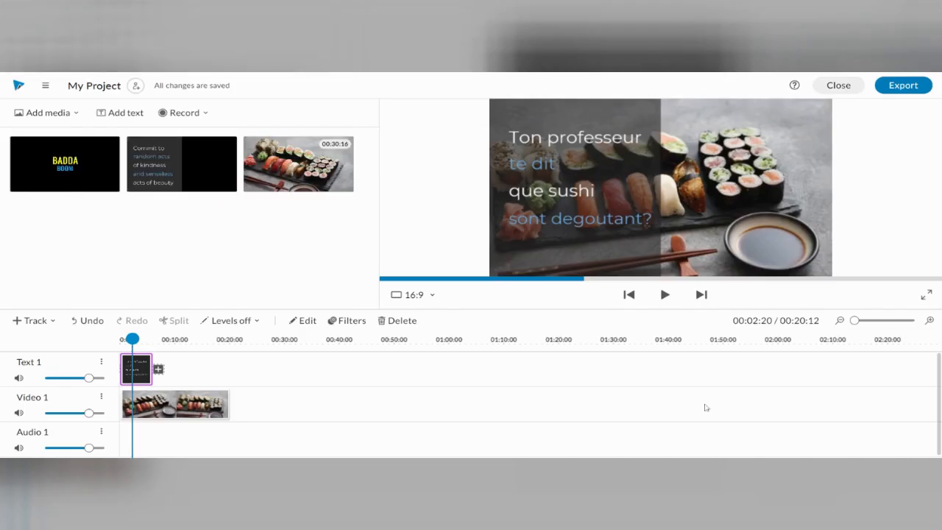
drag(65, 163, 173, 367)
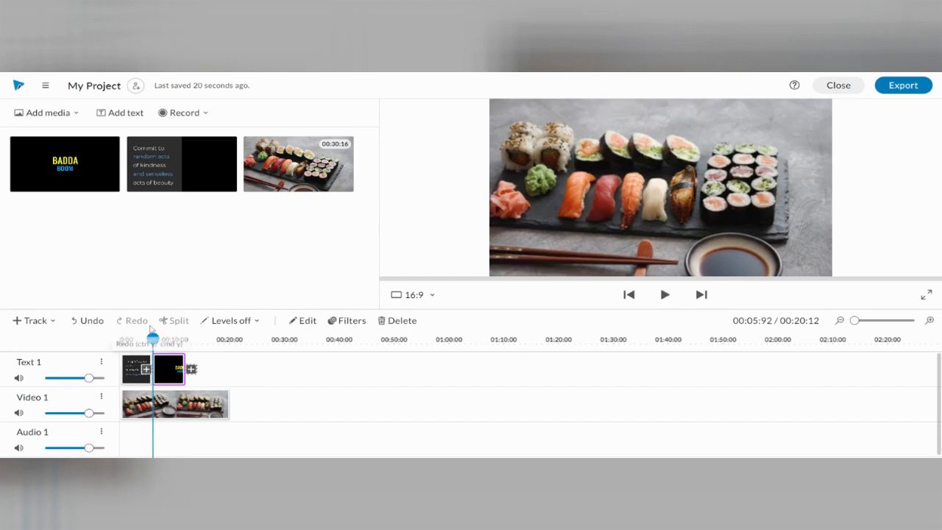
- Replace the second text clip's lines "BADDA" and "BOOM" with "PAS" and "VRAI!!!"
double_click(177, 374)
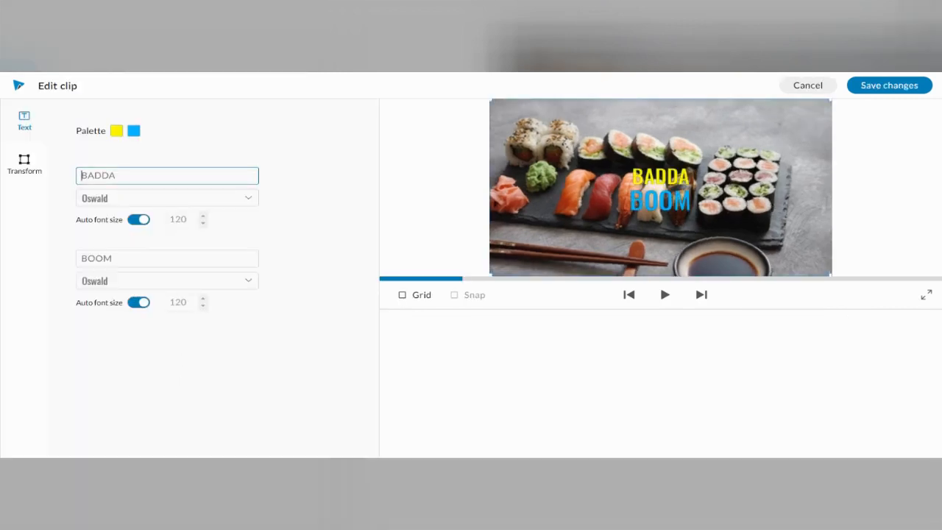
key(ctrl+a)
text(PAS)
key(Tab)
text(VRAI)
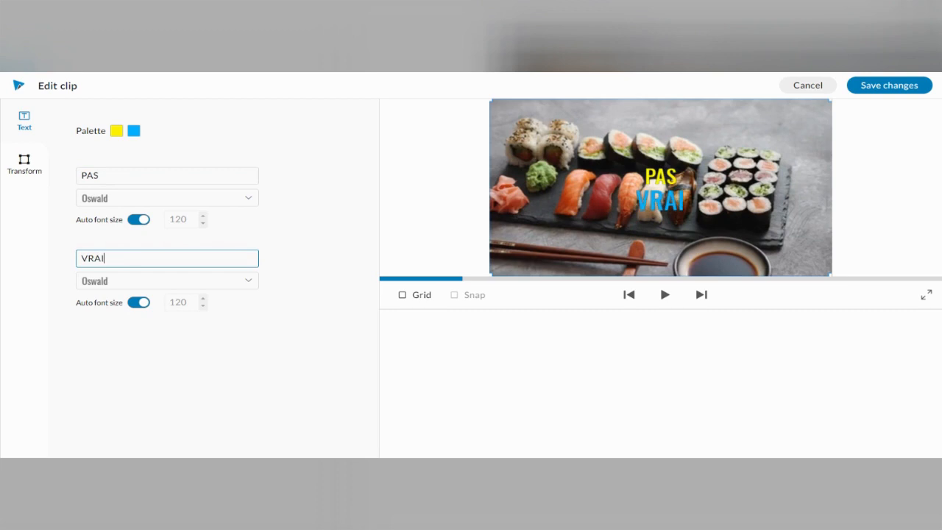
text(!!!)
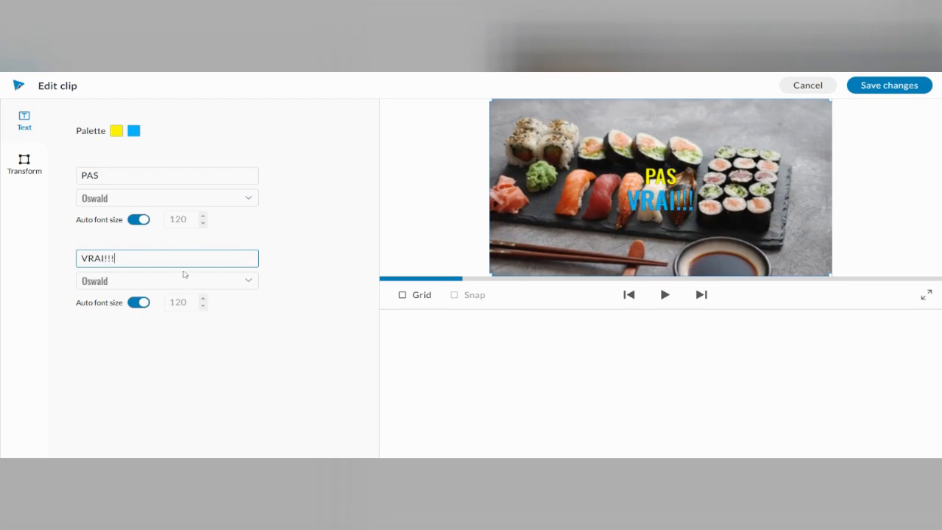
- Try red and grey-blue for the "PAS" line, set its colour to orange, rgb(255, 153, 0), and save the clip changes
click(116, 131)
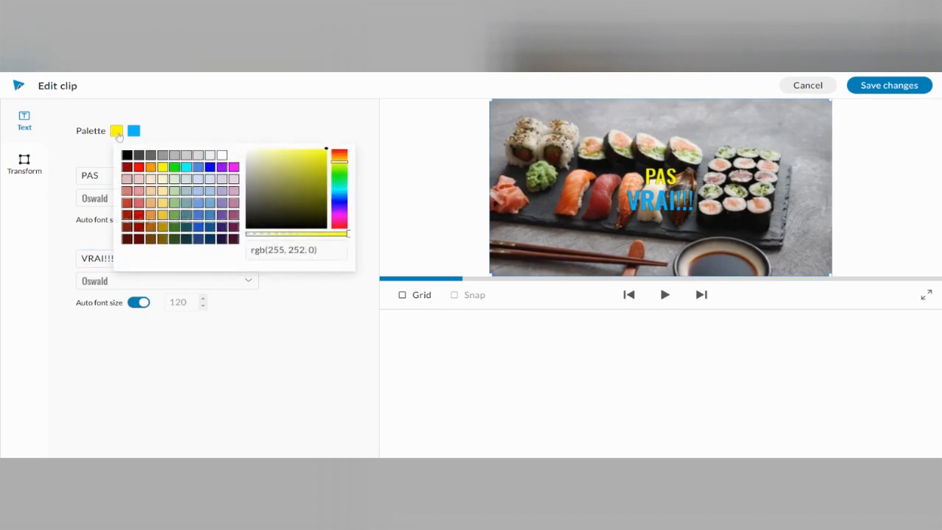
click(138, 167)
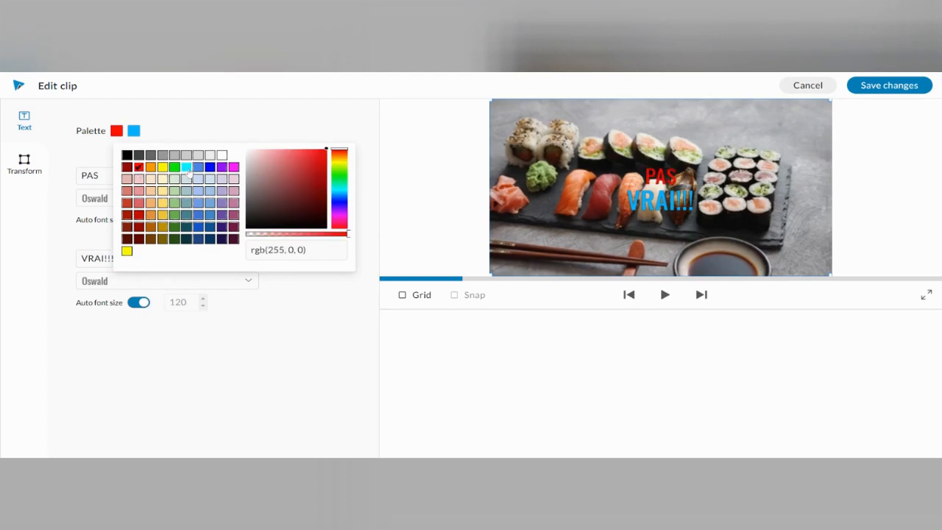
click(186, 167)
click(186, 190)
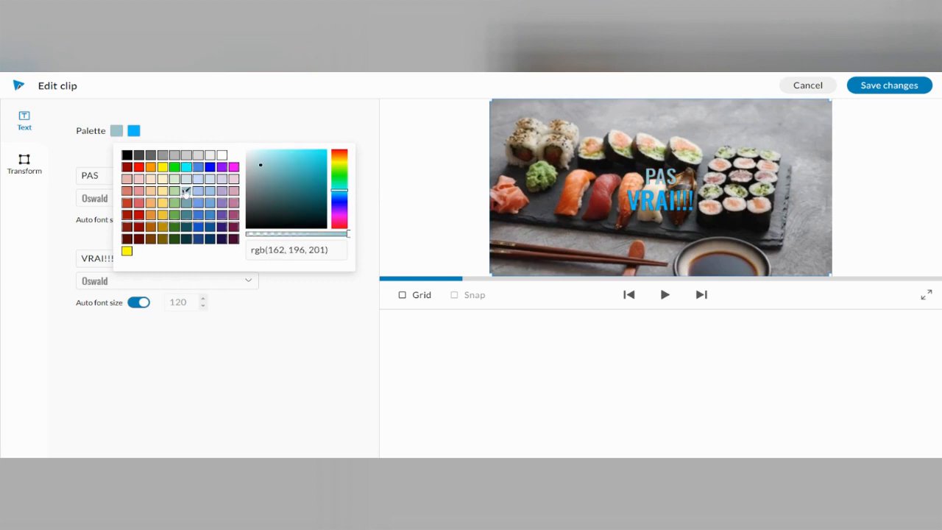
click(151, 167)
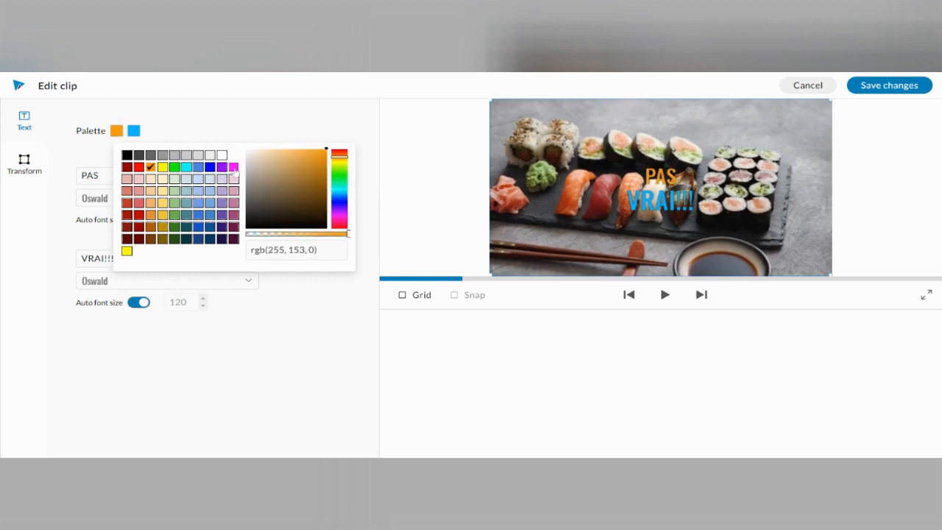
click(897, 86)
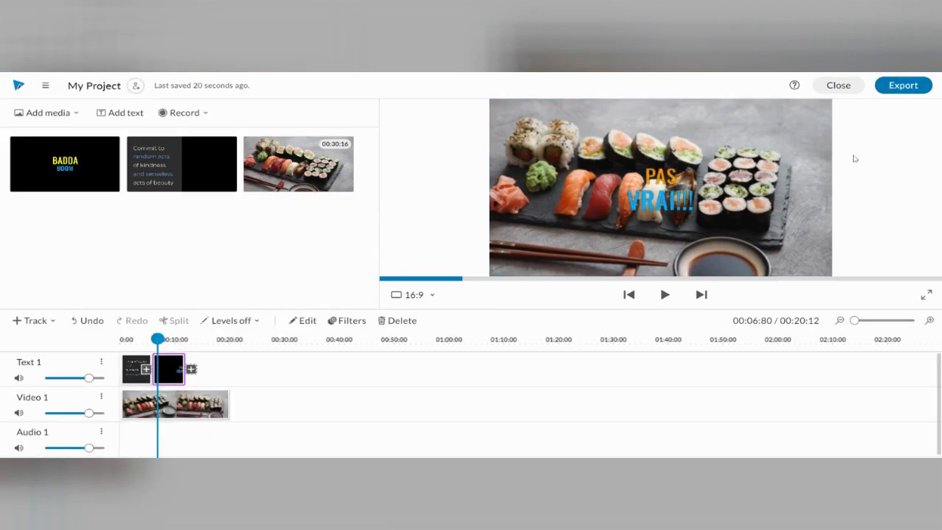
- Preview the project from the start and shorten the "PAS VRAI!!!" text clip to end at about 00:10:92
drag(158, 339, 121, 339)
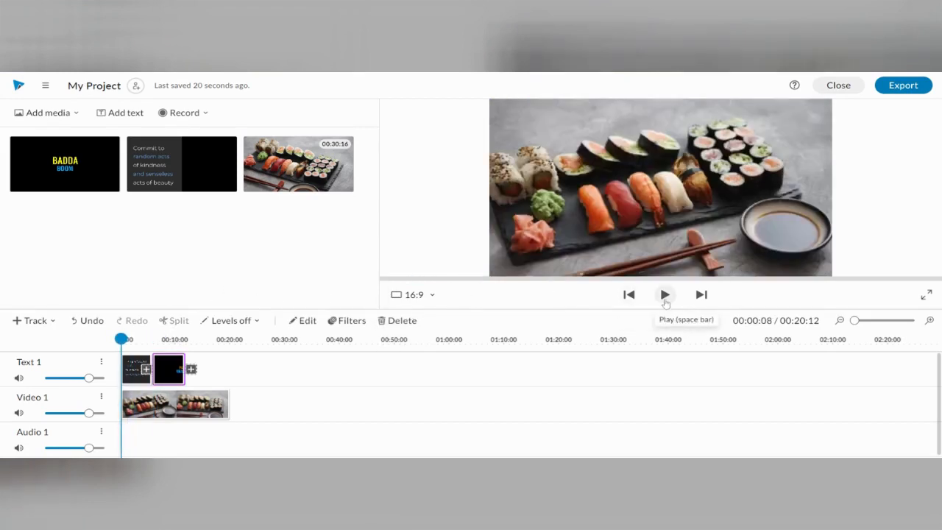
click(665, 300)
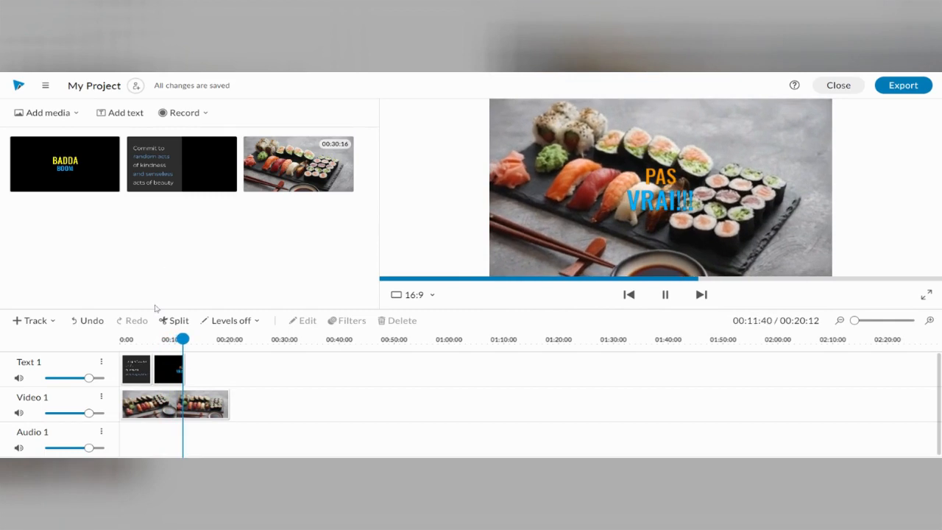
click(169, 368)
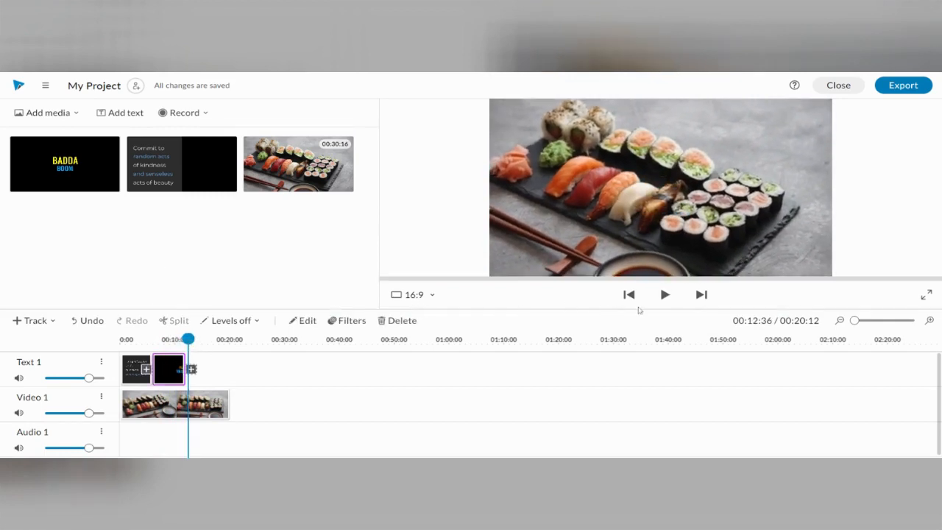
drag(185, 381, 178, 381)
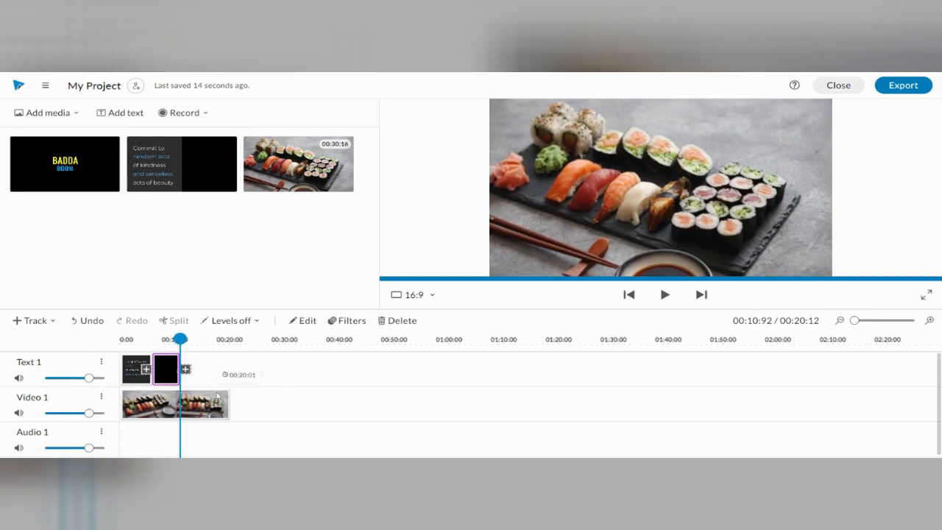
- Add the left-aligned "MY BIG BOLD MESSAGE" motion text and place it directly after the "PAS VRAI!!!" clip on the Text 1 track
click(930, 322)
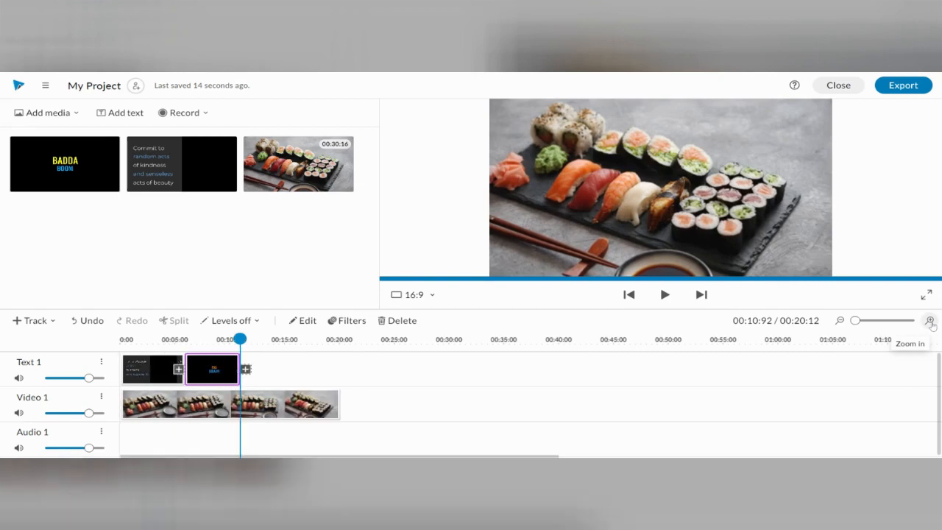
click(930, 322)
click(930, 322)
click(930, 321)
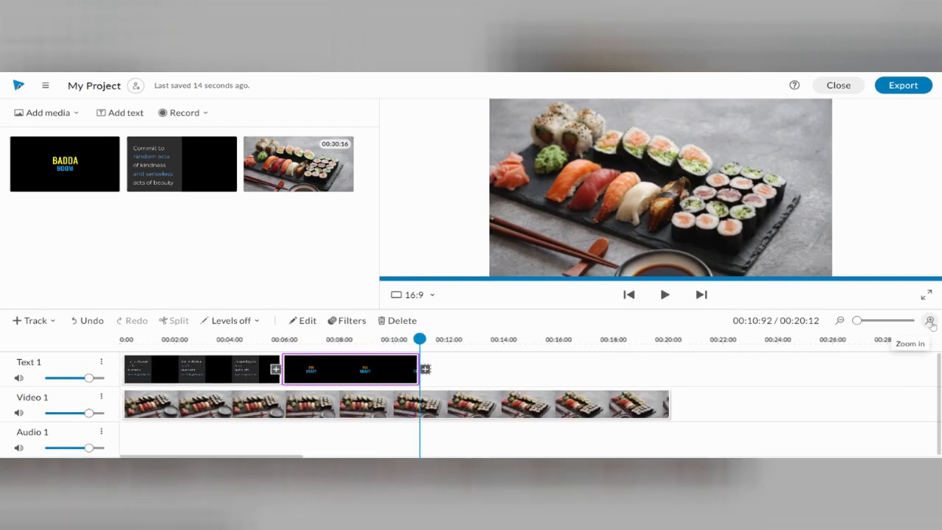
mouse_move(856, 321)
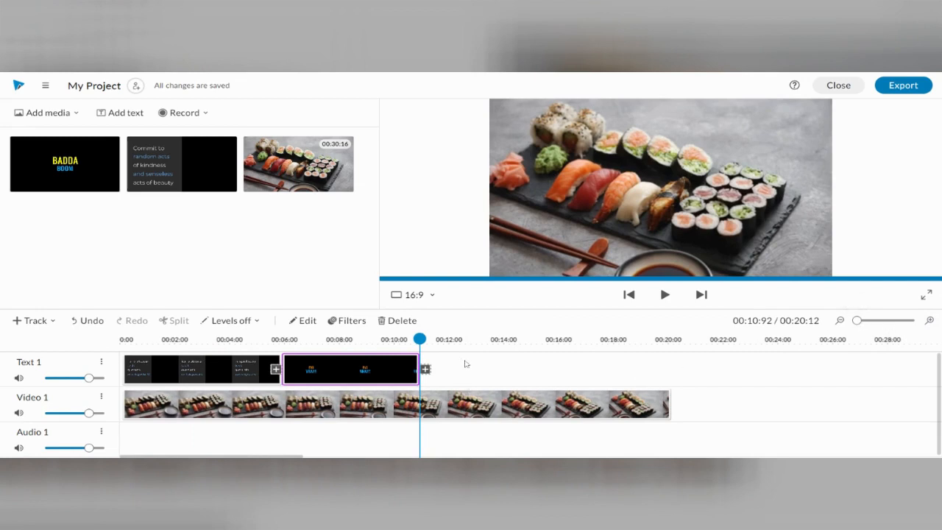
click(133, 121)
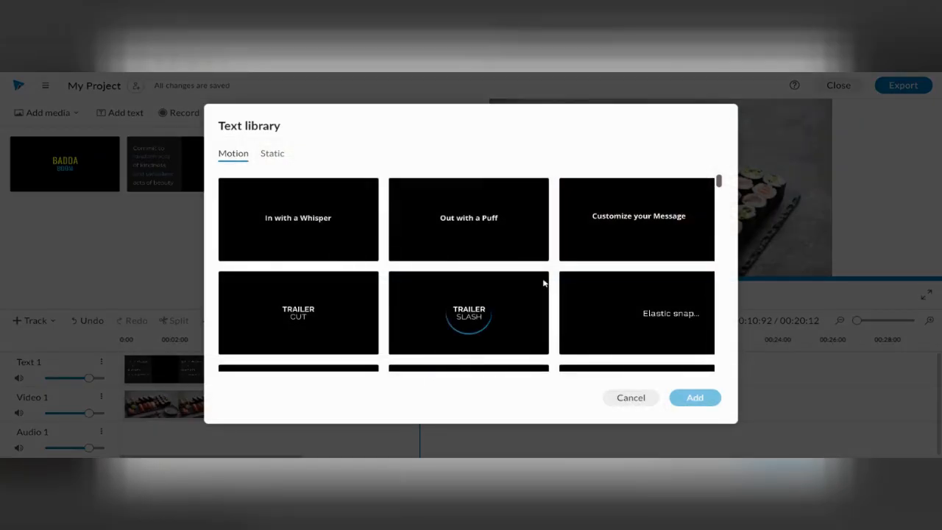
scroll(544, 283, down, 5)
scroll(546, 285, down, 8)
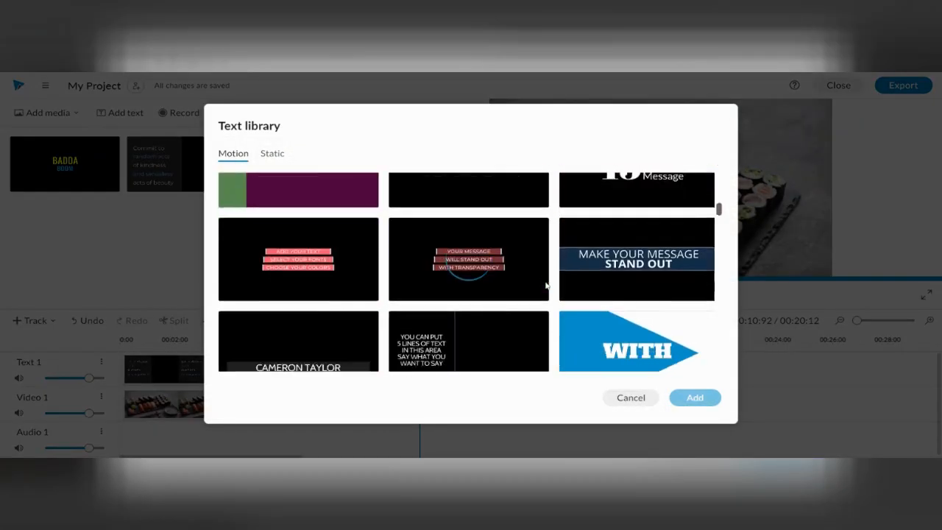
scroll(546, 286, down, 3)
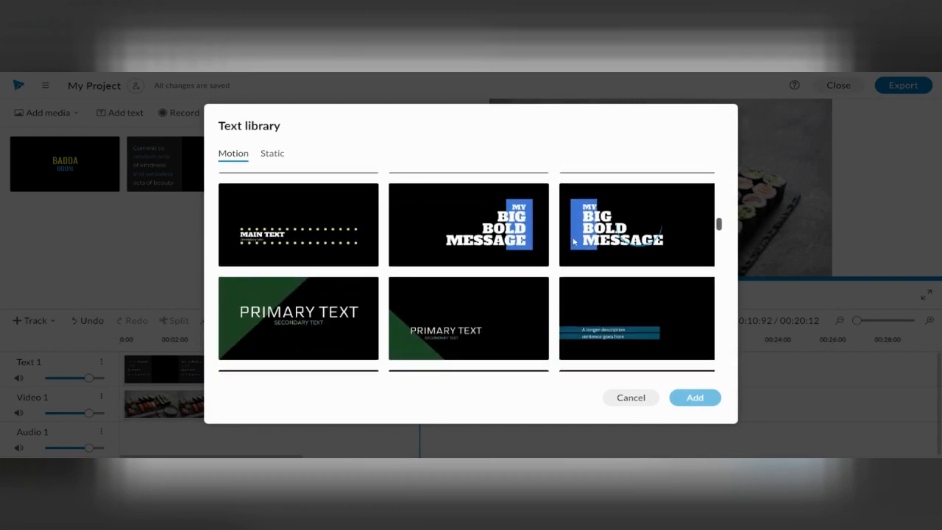
click(574, 239)
click(695, 397)
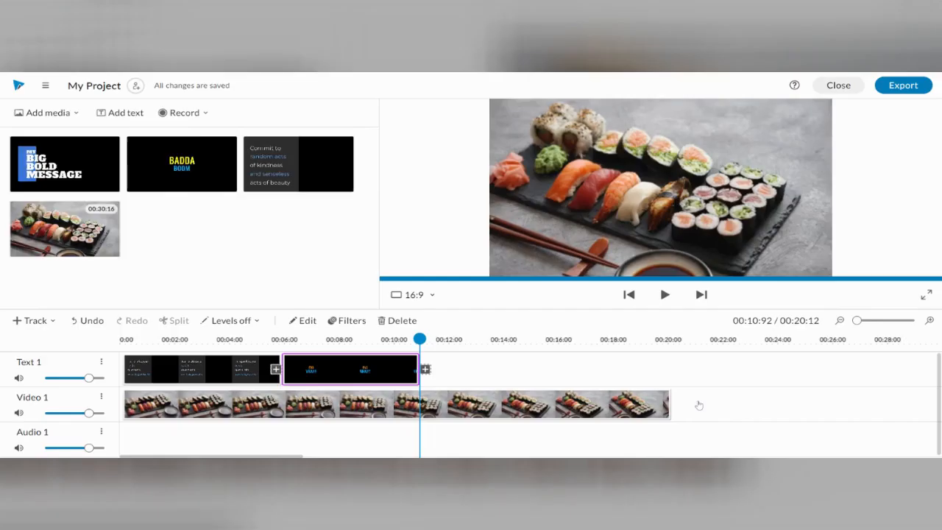
drag(65, 163, 436, 381)
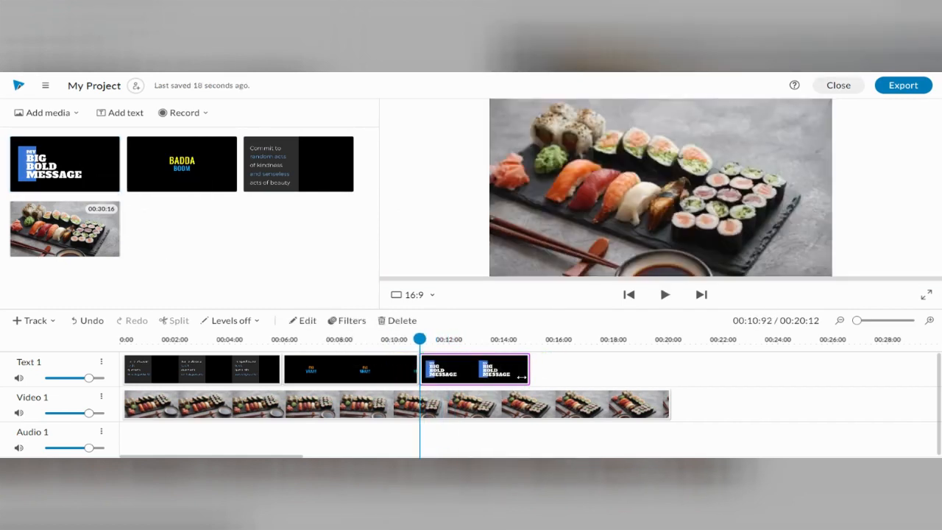
- Replace the third text clip's four lines with "SUSHI", "SONT", "TRÈS" and "DELICIEUX", and save the clip changes
double_click(450, 373)
click(160, 176)
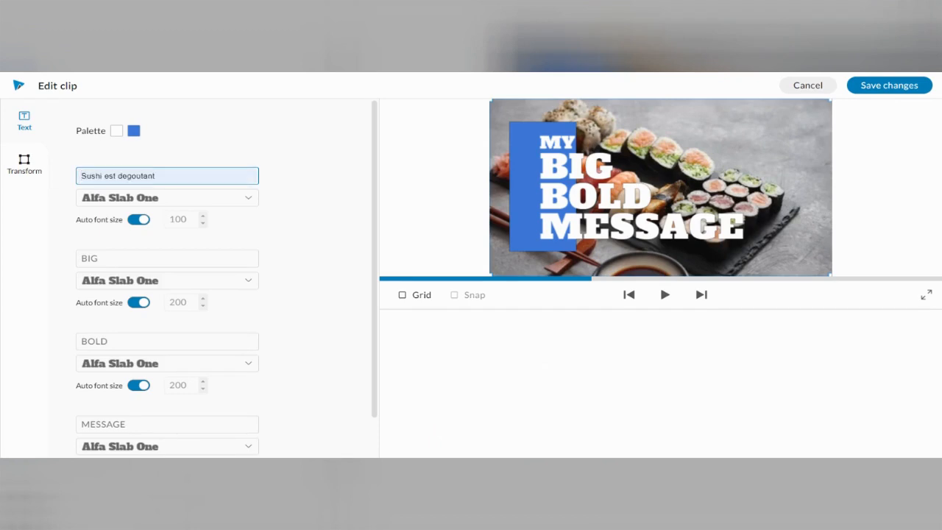
text(SUSHI)
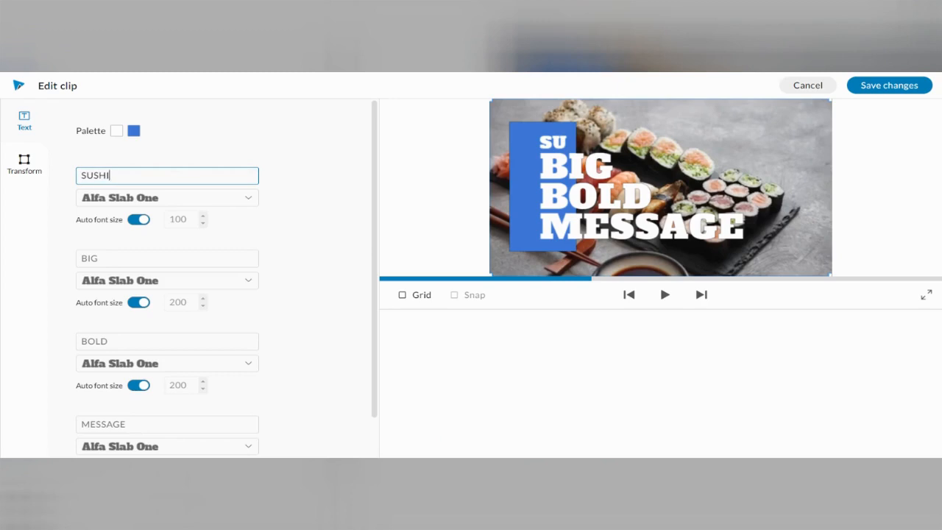
click(82, 259)
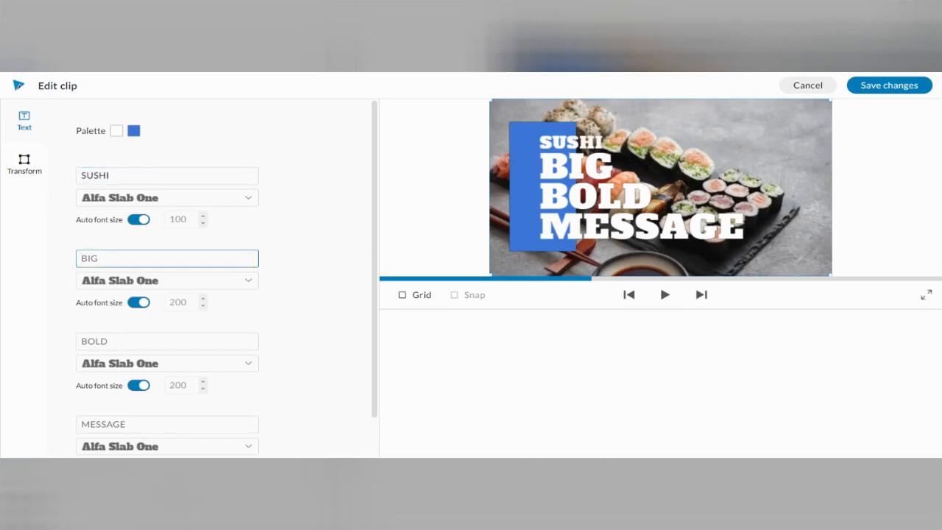
text(SONT)
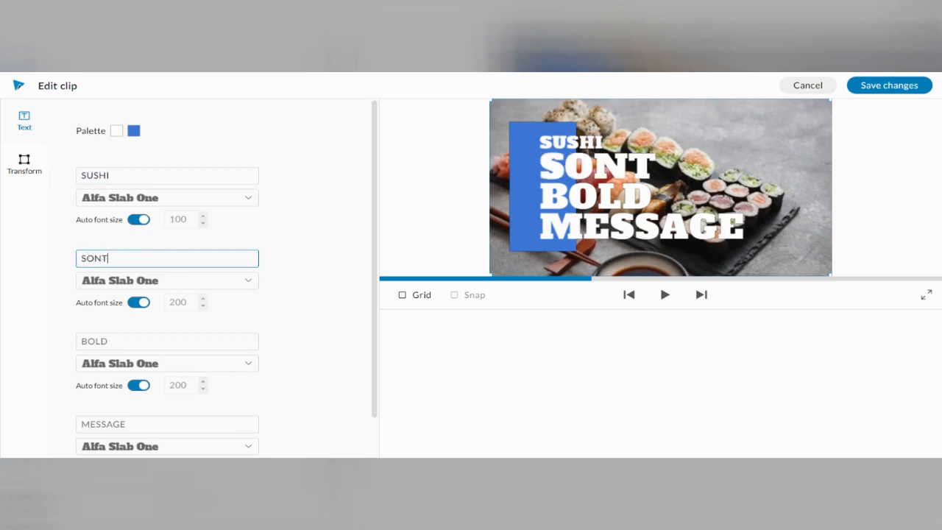
click(82, 341)
text(TR)
text(ÈE)
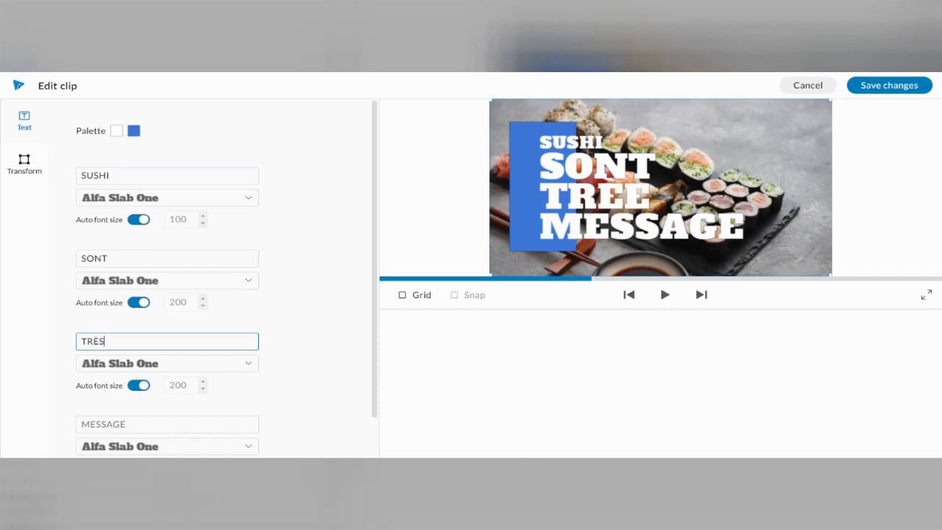
click(167, 425)
text(DELIC)
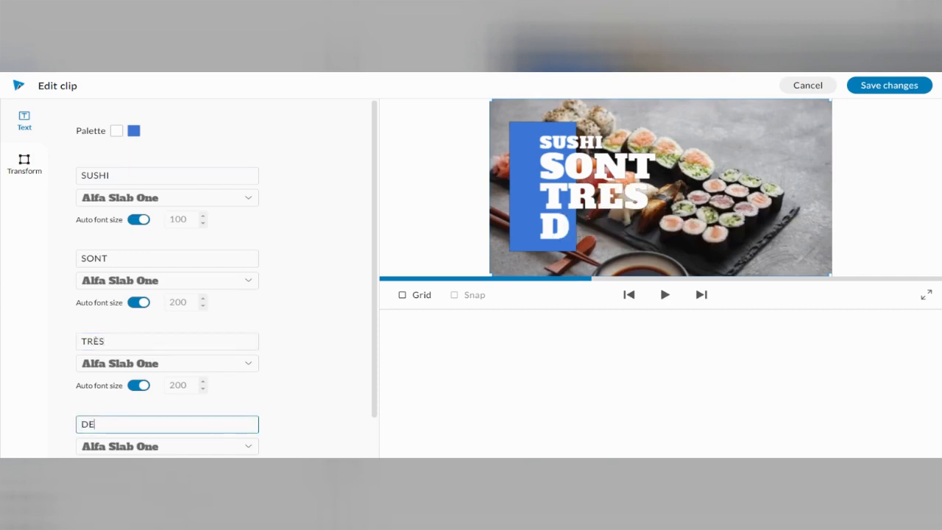
text(X)
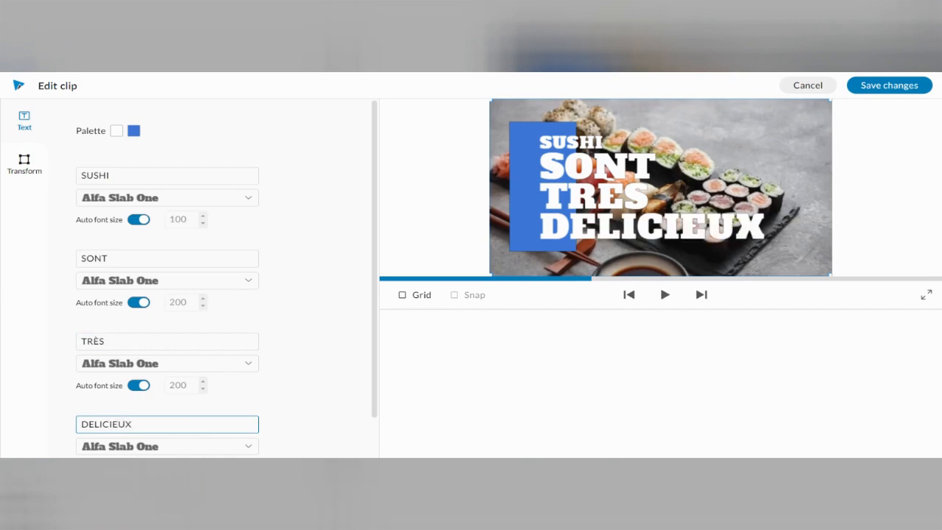
click(879, 86)
- Trim the sushi video's end to match the last text clip, at about 00:14:96, and preview the whole project from the start
drag(461, 339, 417, 338)
click(442, 369)
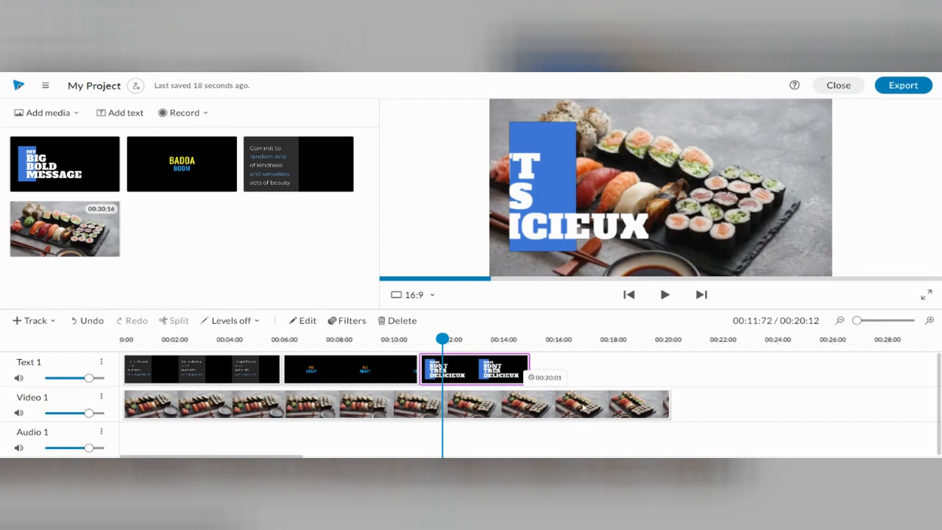
click(583, 407)
drag(674, 415, 529, 410)
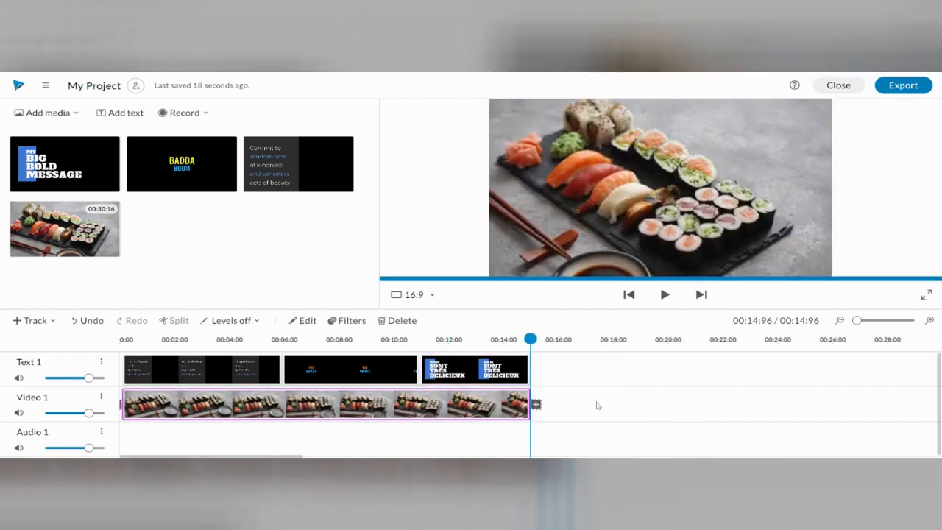
drag(530, 339, 117, 324)
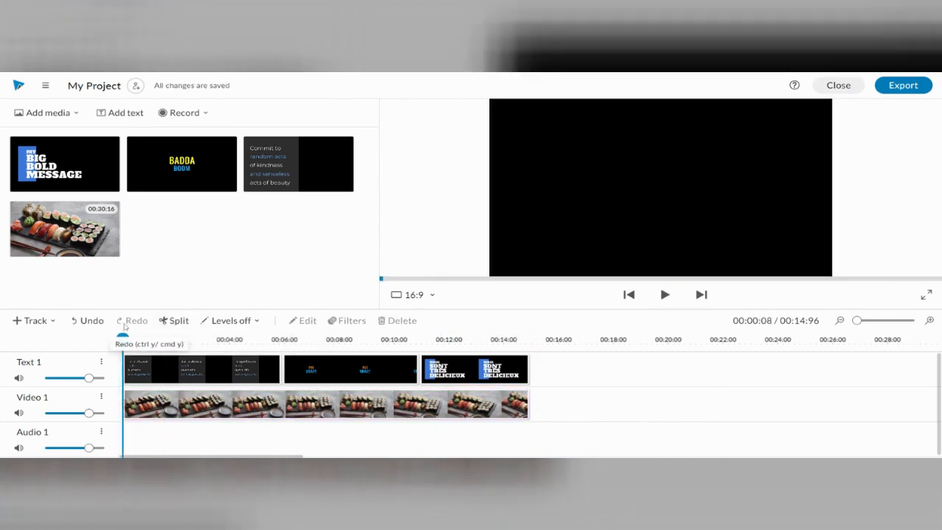
click(664, 294)
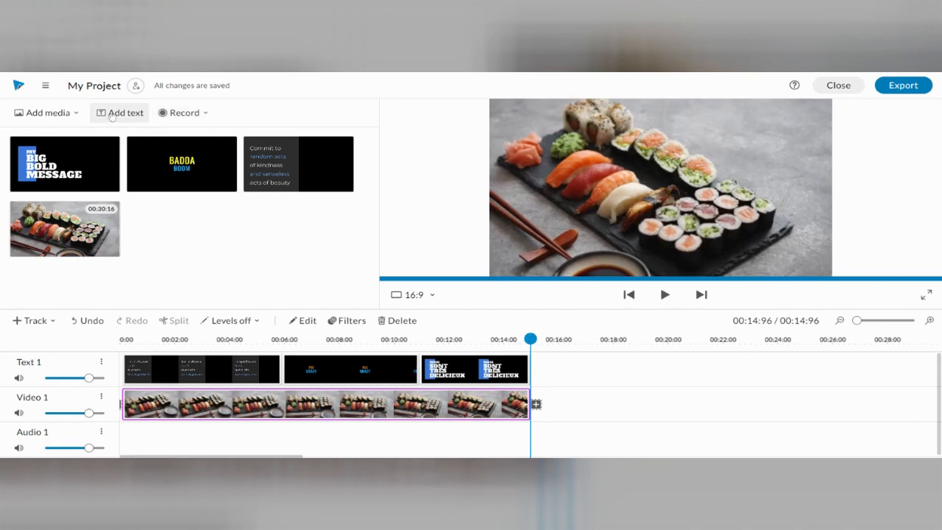
- Add the stock audio track "Isometric Sushi" to the project and place it at the start of the Audio 1 track
click(59, 114)
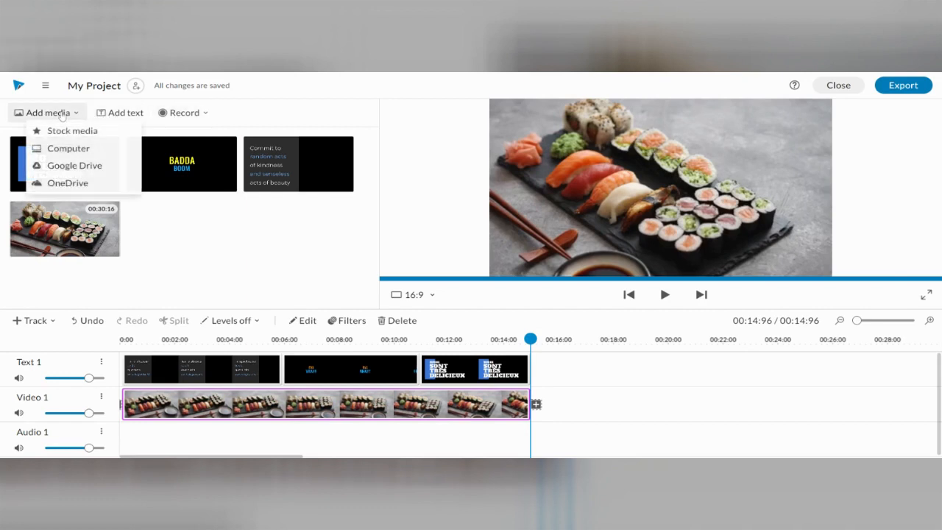
click(61, 131)
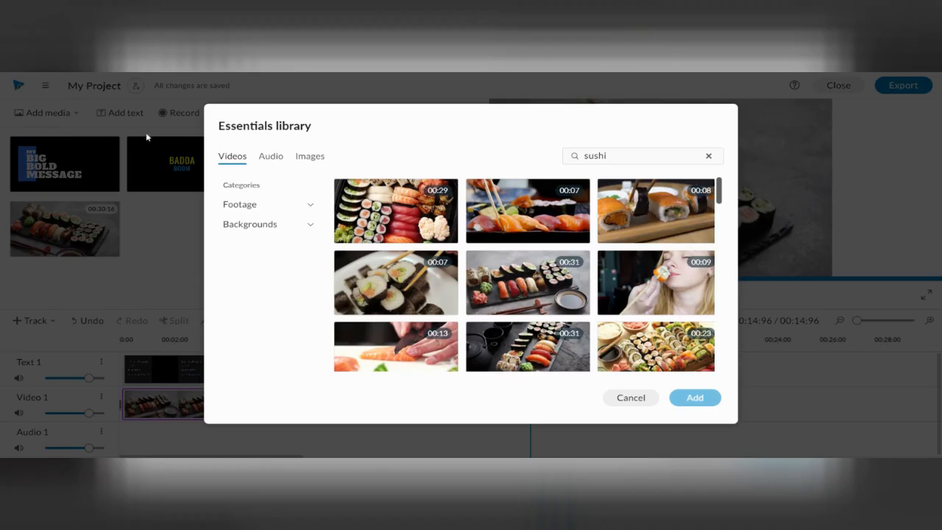
click(280, 157)
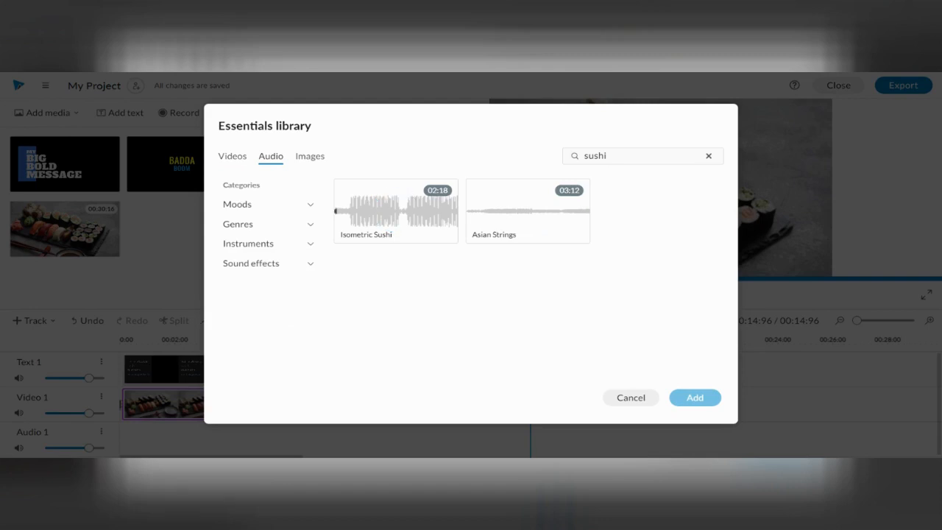
click(409, 228)
click(696, 408)
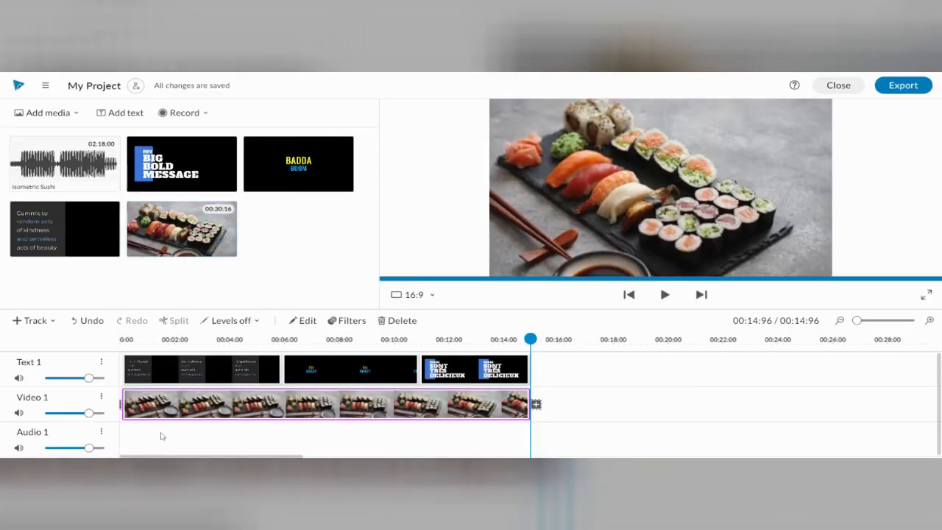
drag(62, 169, 143, 439)
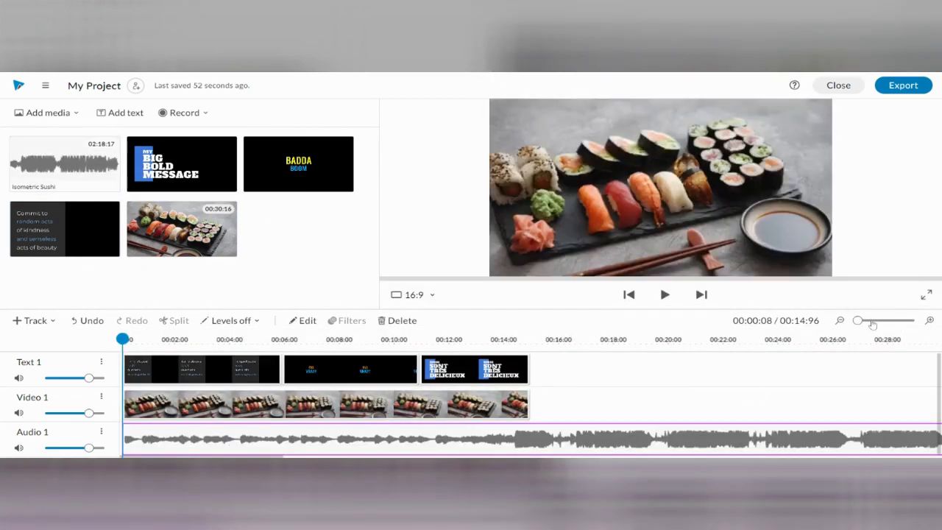
- Shorten the end of the "Isometric Sushi" audio clip to about 02:07:20
drag(859, 320, 860, 321)
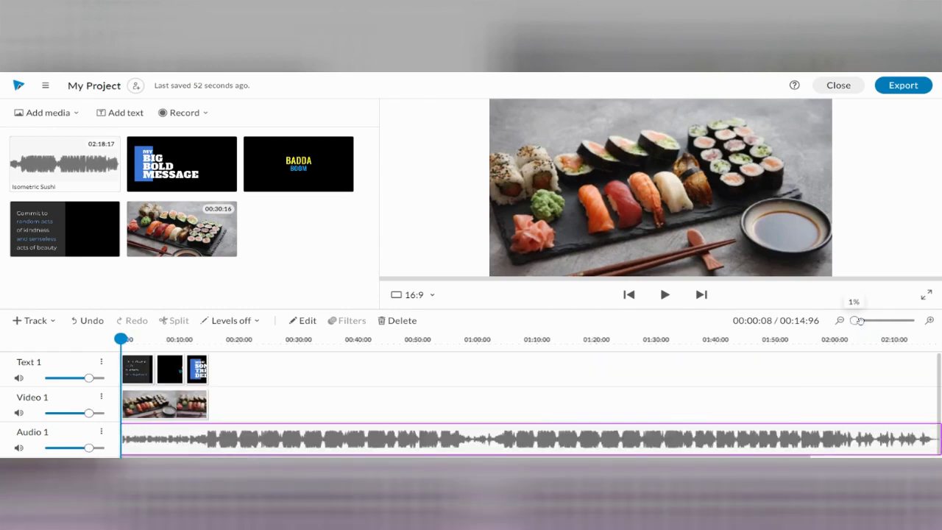
click(930, 321)
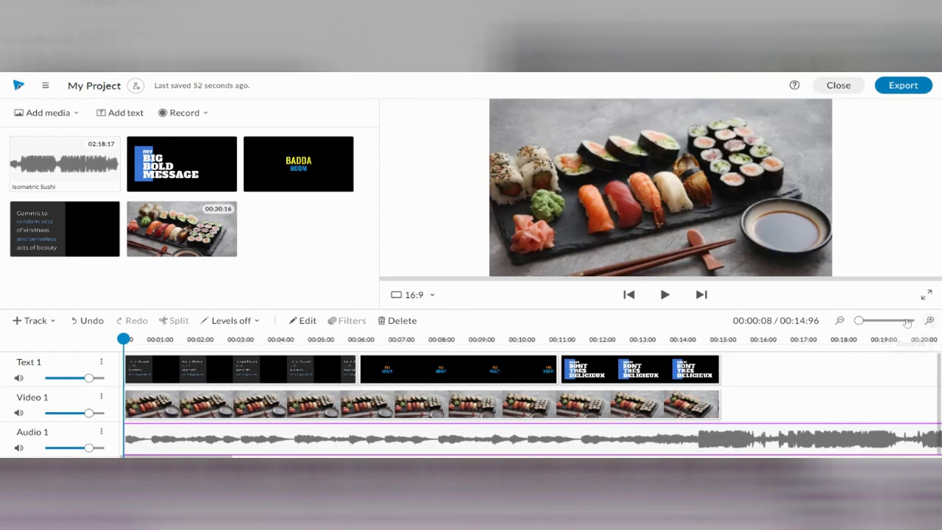
drag(858, 321, 859, 319)
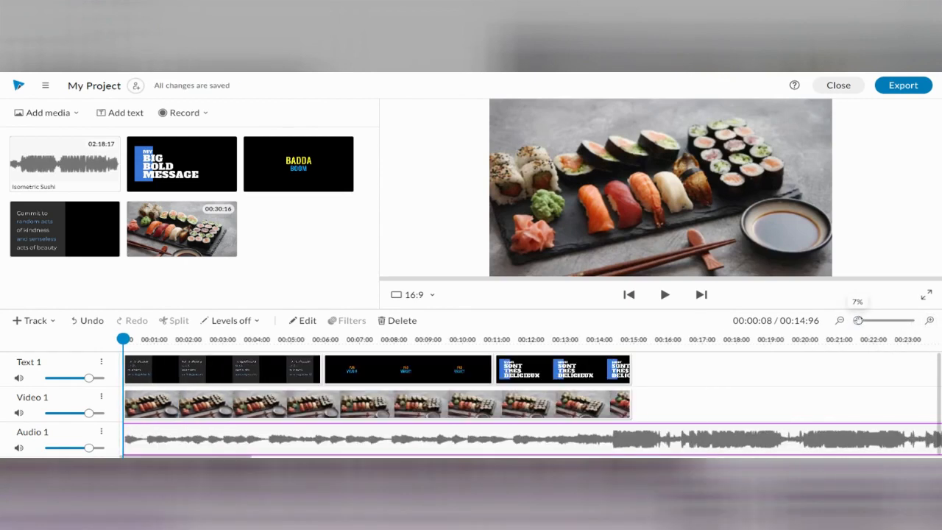
scroll(734, 447, down, 1)
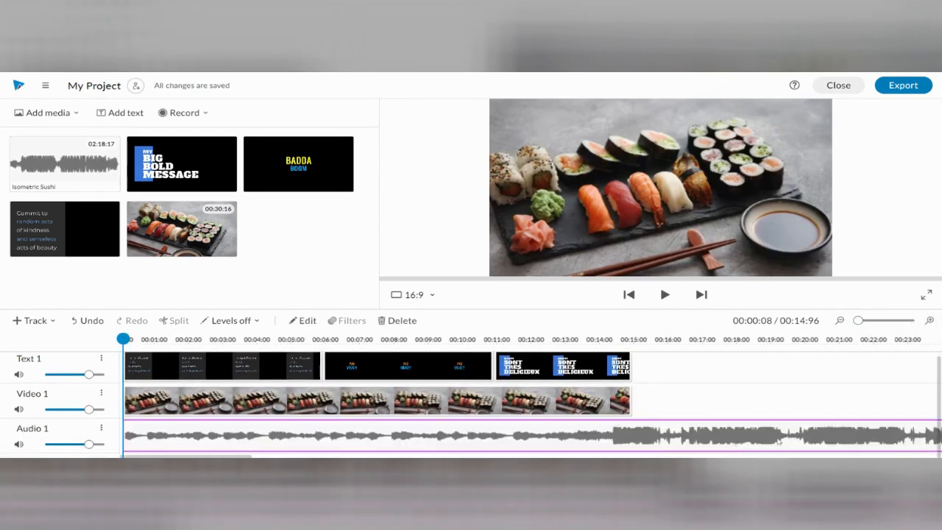
click(678, 437)
drag(587, 437, 591, 437)
drag(858, 321, 859, 321)
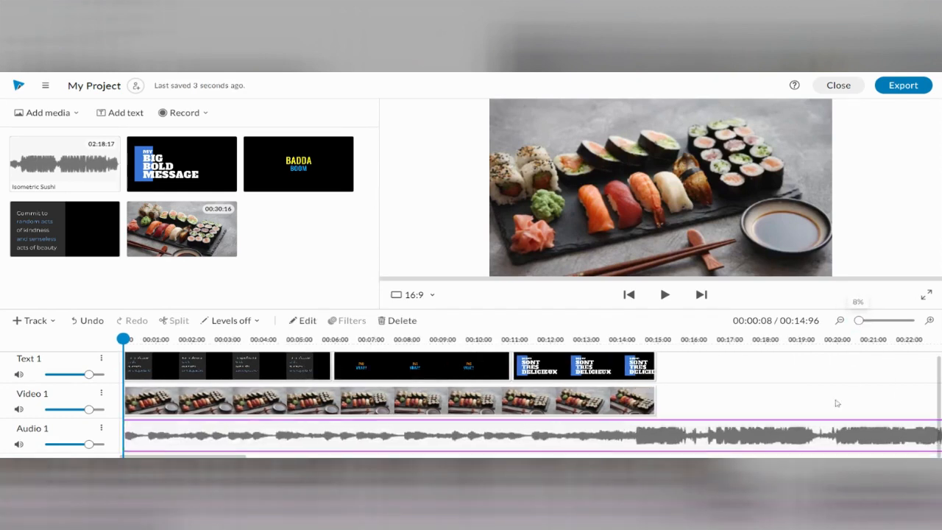
drag(217, 456, 750, 457)
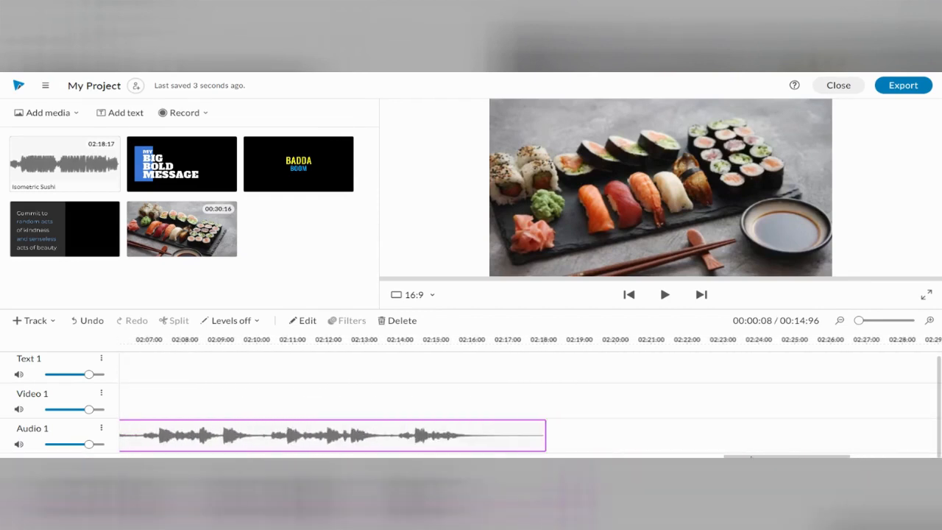
drag(550, 449, 156, 445)
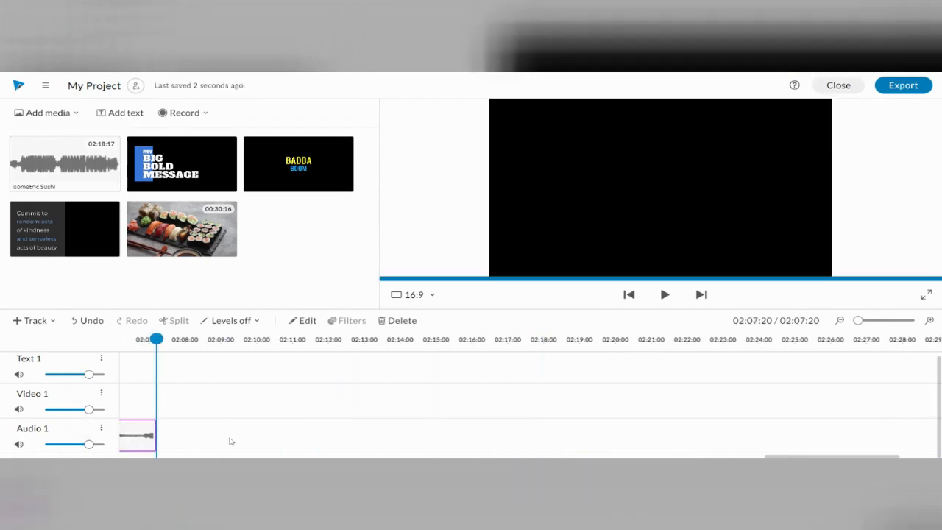
- Trim the end of the "Isometric Sushi" audio clip to match the first text clip, at about 00:05:92
click(841, 322)
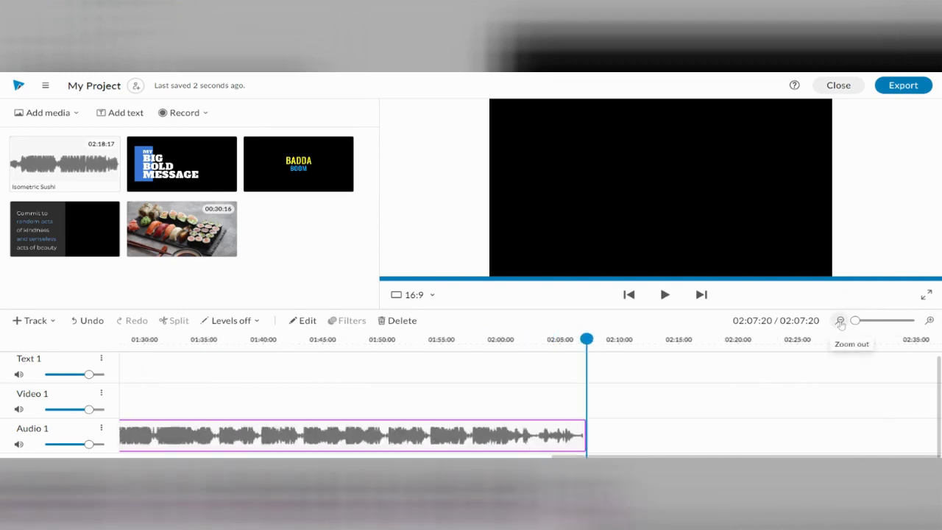
drag(729, 440, 147, 444)
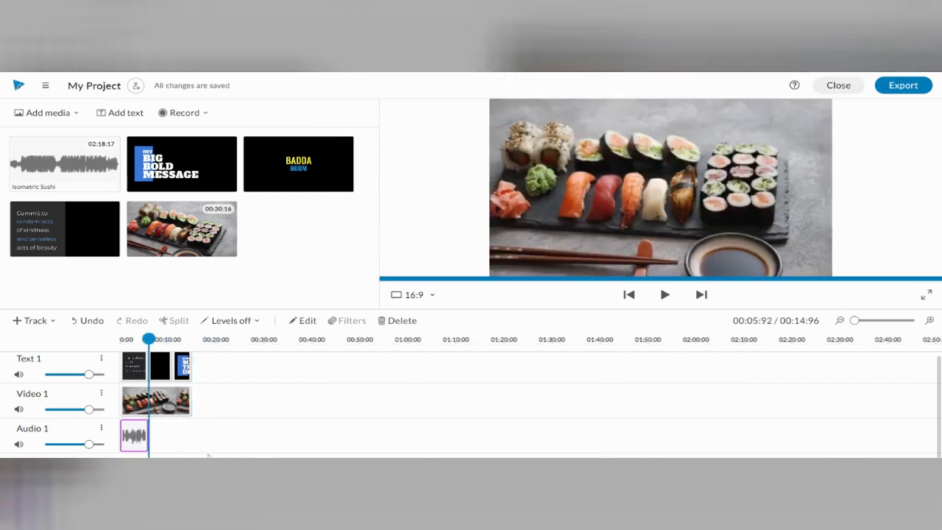
click(246, 440)
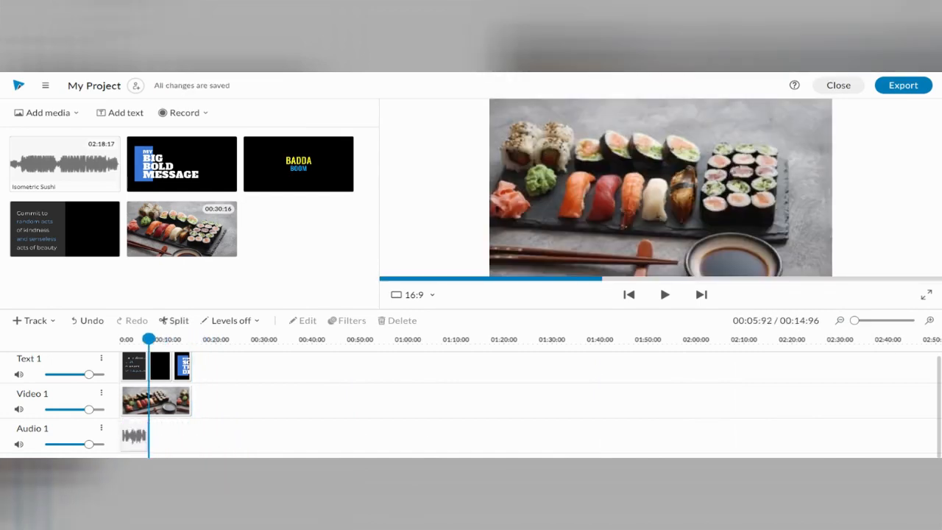
click(930, 321)
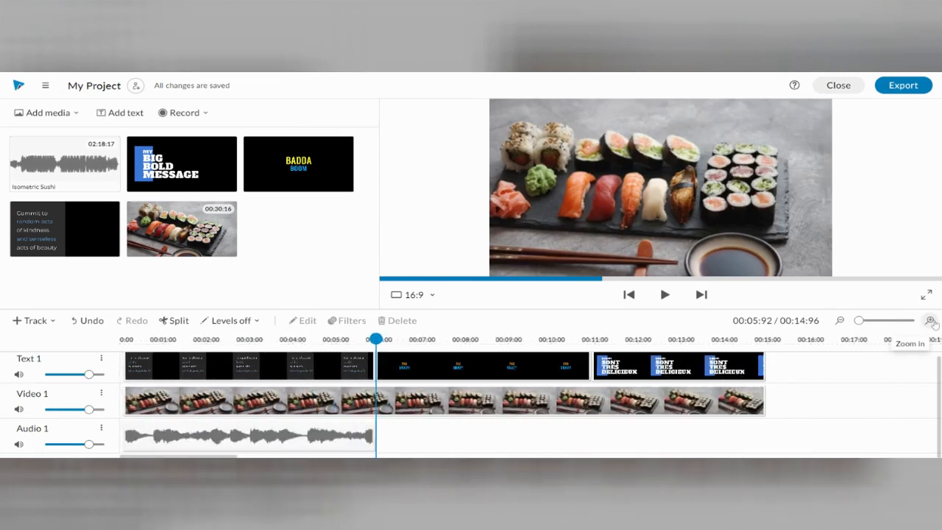
click(930, 320)
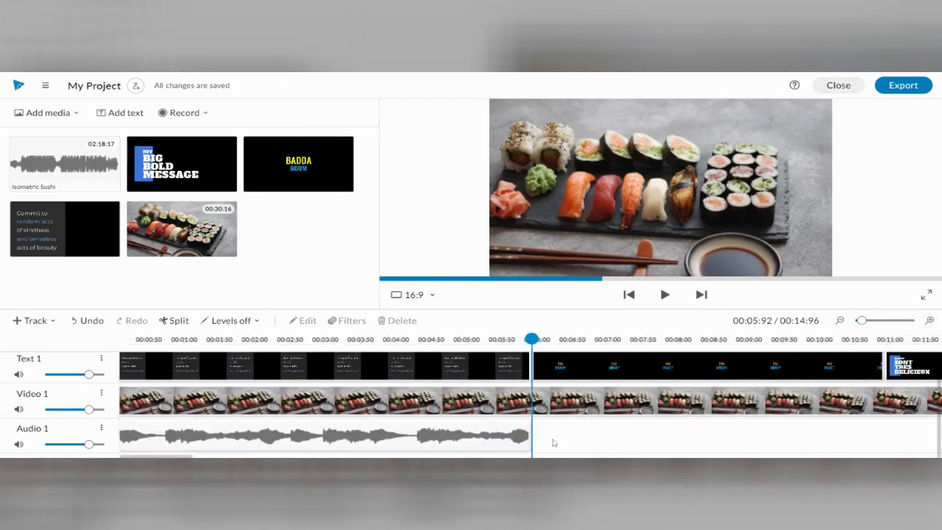
click(496, 436)
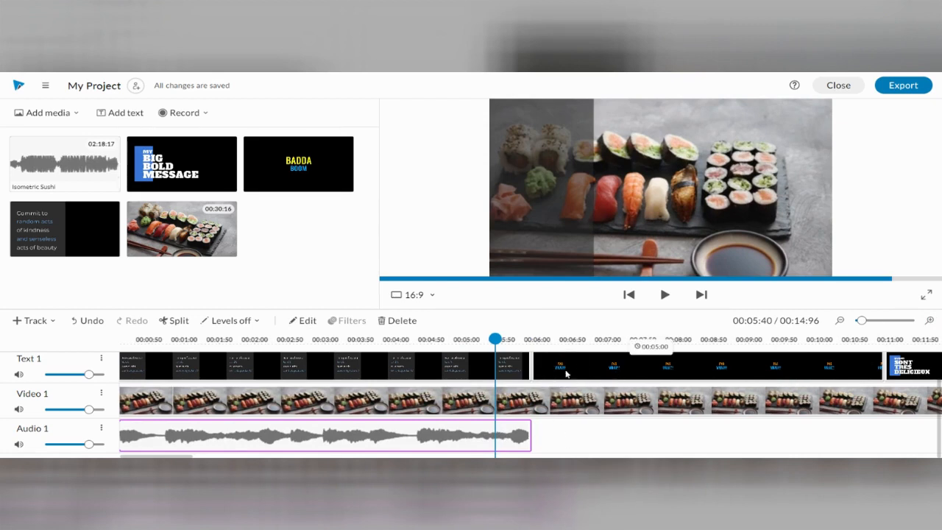
- Replace the "sushi" search in the stock library with a search of the audio collection for "no"
click(74, 114)
click(65, 131)
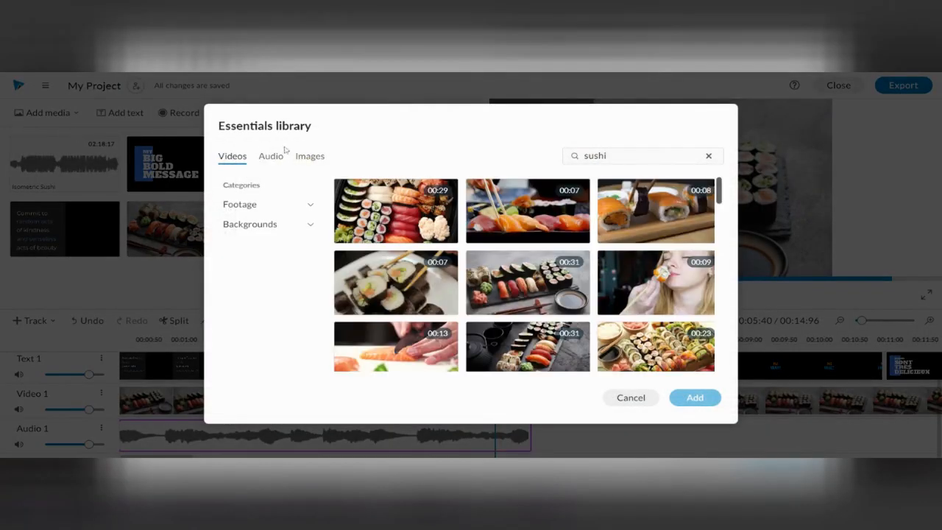
double_click(595, 156)
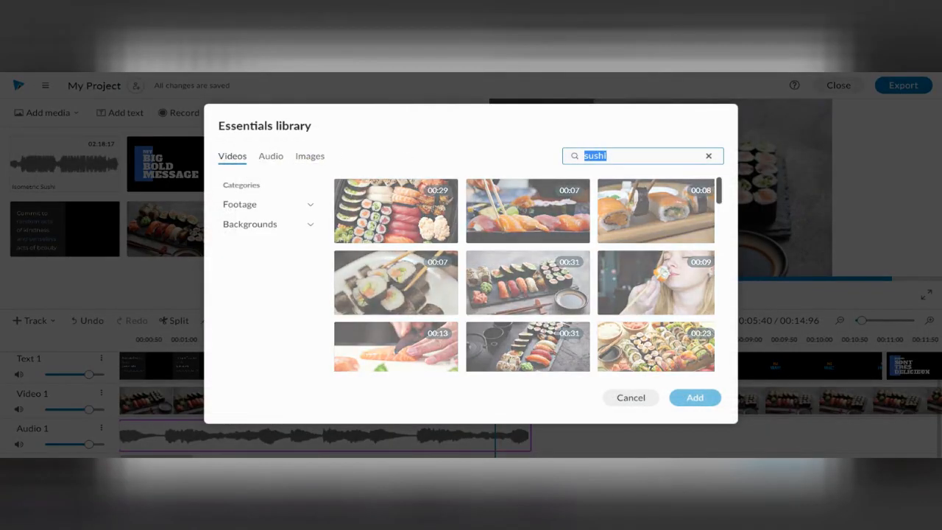
text(b)
key(BackSpace)
text(no)
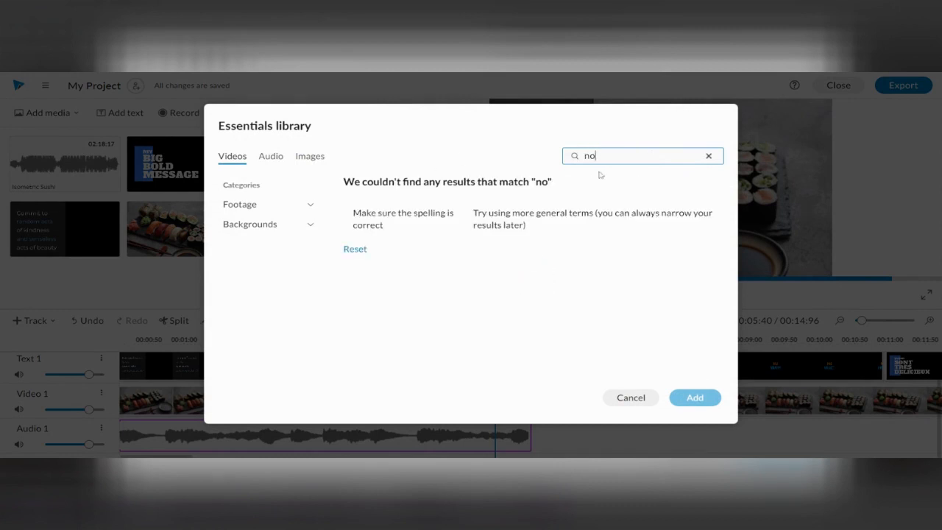
click(708, 156)
click(271, 155)
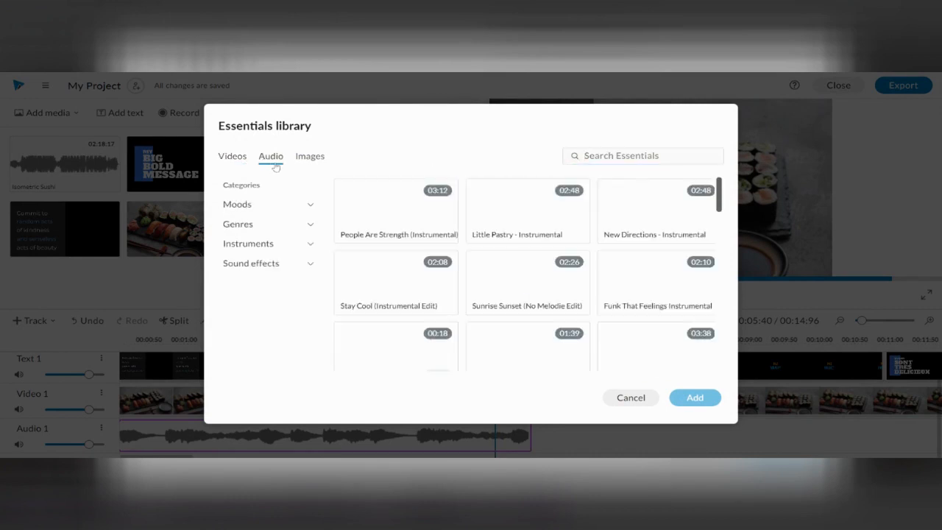
click(584, 155)
text(no)
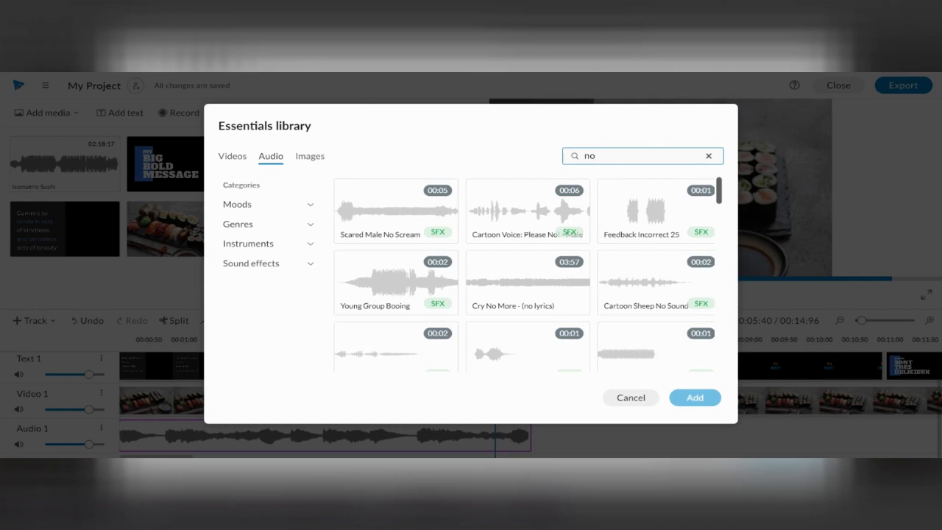
- Browse the "no" audio results and preview several error and failure sound effects
scroll(566, 295, down, 2)
click(618, 202)
scroll(633, 202, up, 1)
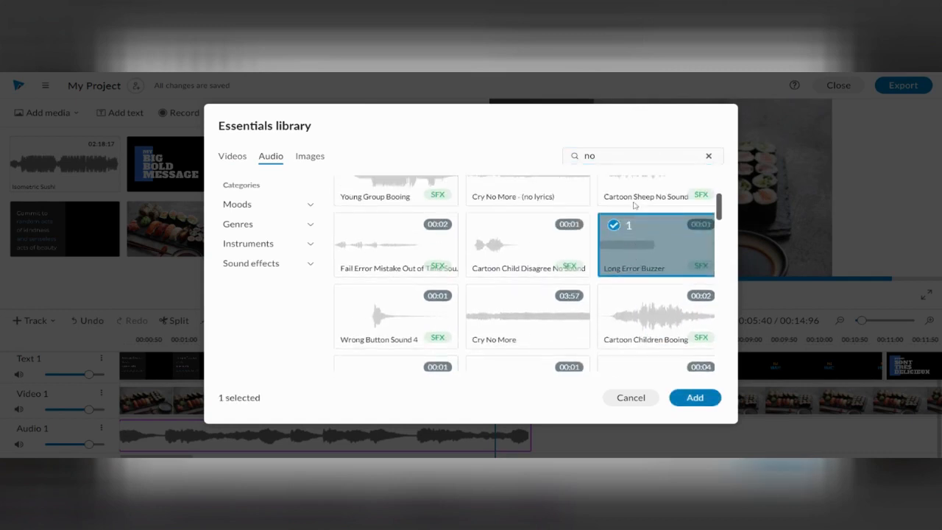
click(613, 227)
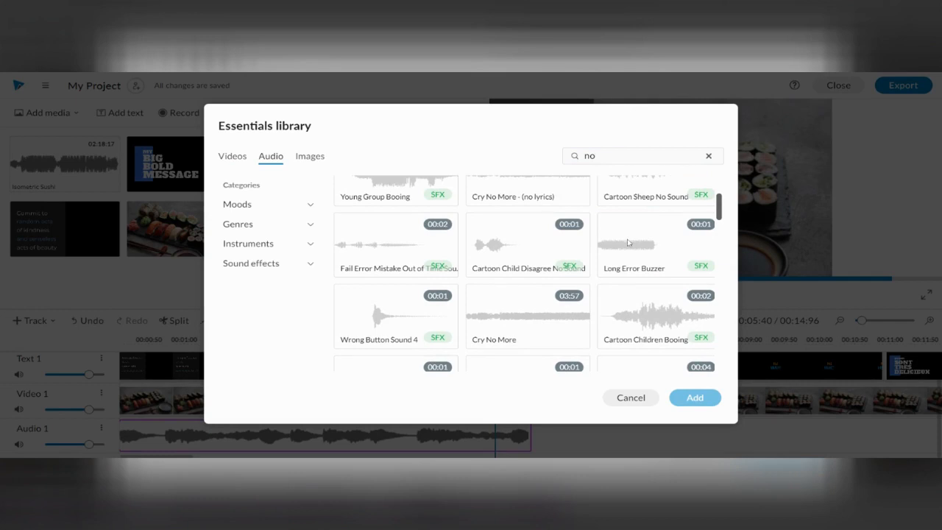
scroll(629, 260, up, 2)
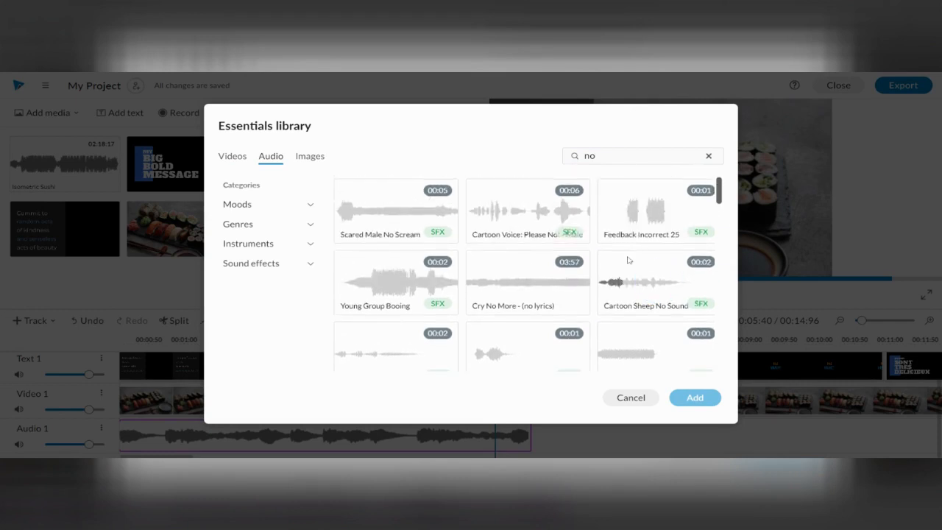
scroll(629, 259, down, 3)
scroll(629, 260, down, 2)
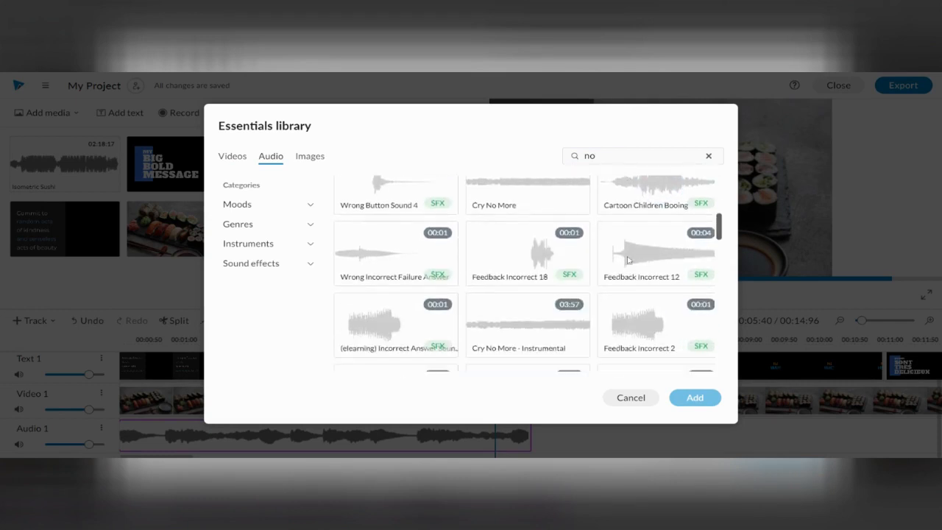
scroll(629, 259, down, 1)
scroll(629, 260, down, 2)
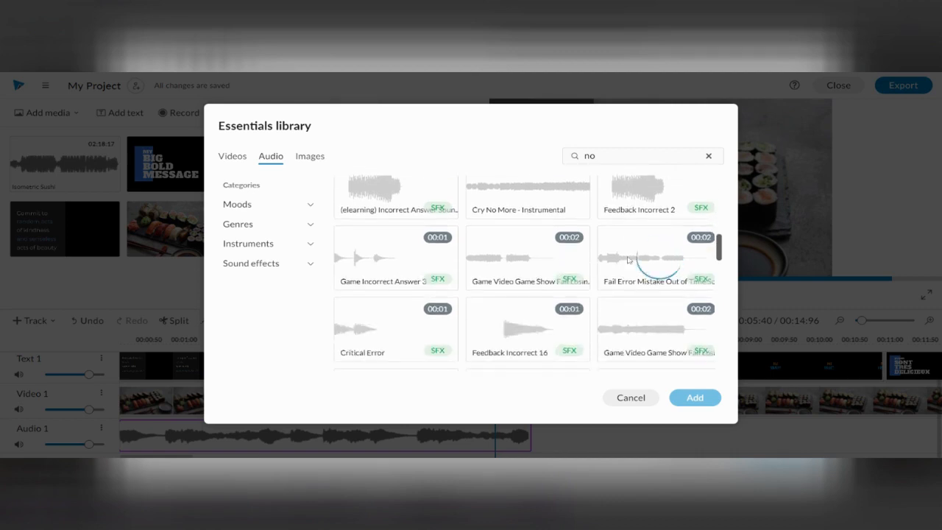
mouse_move(340, 313)
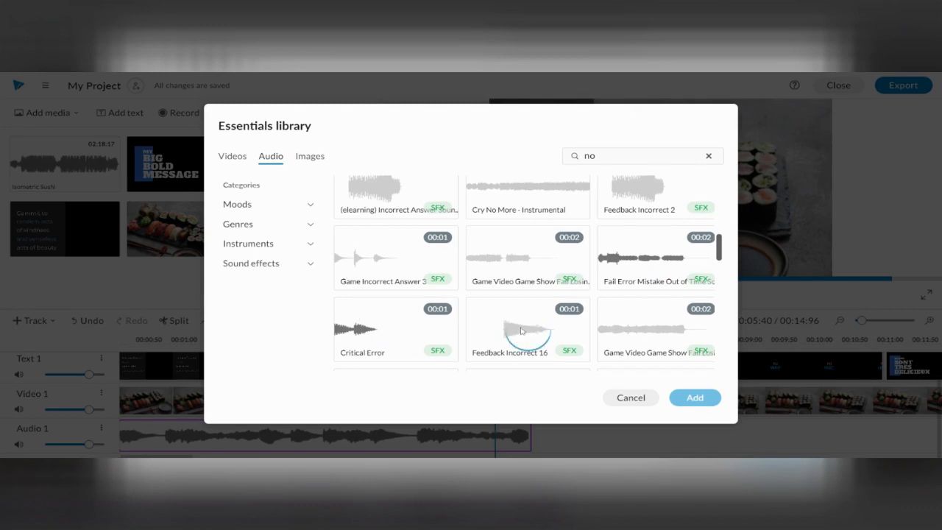
scroll(572, 325, up, 5)
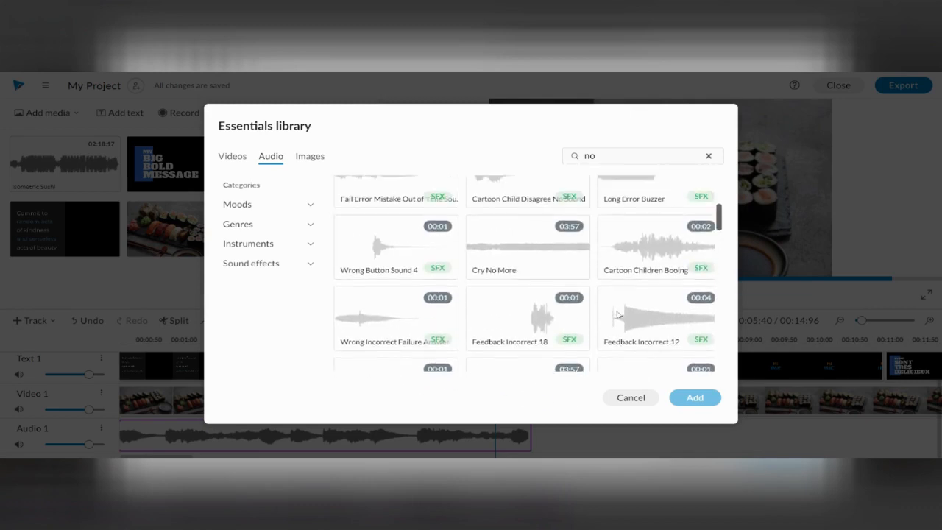
scroll(620, 312, up, 1)
mouse_move(629, 303)
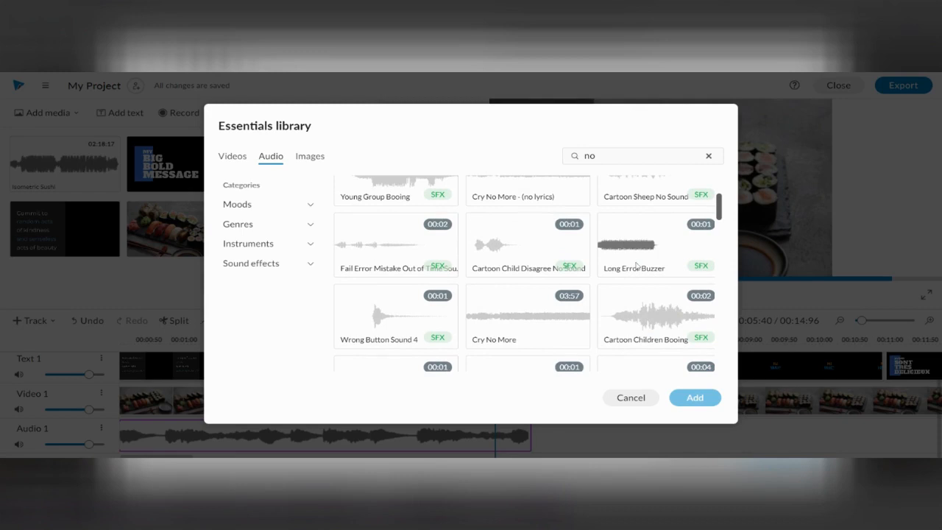
- Add the "Long Error Buzzer" sound effect to the project and place it directly after "Isometric Sushi" on the Audio 1 track
click(634, 267)
click(695, 397)
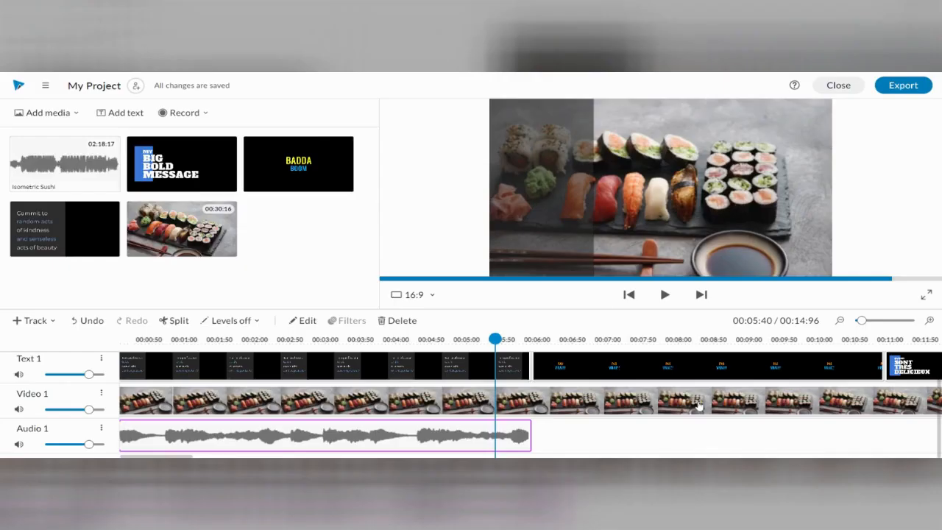
drag(73, 162, 552, 422)
- Shorten the "PAS VRAI!!!" text clip and extend the "Long Error Buzzer" clip so both end at about 00:07:20
click(819, 366)
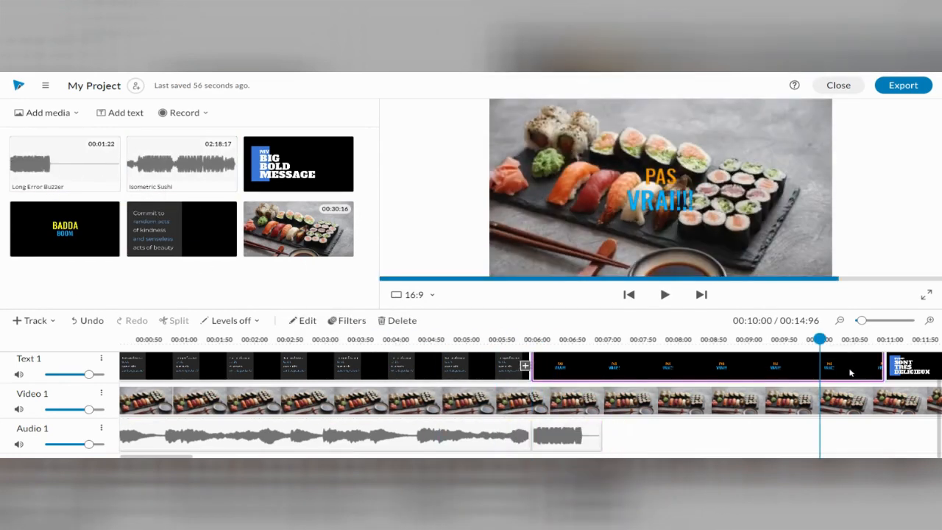
drag(886, 371, 620, 371)
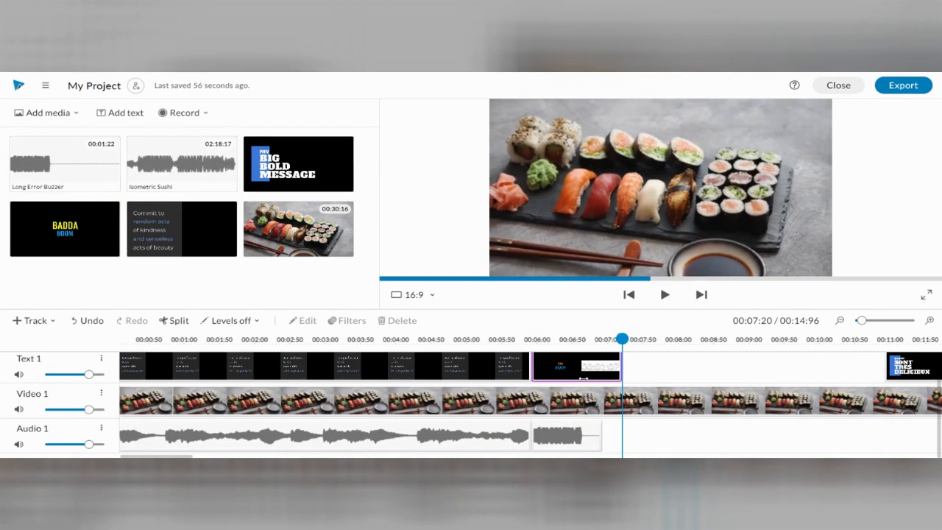
click(592, 440)
drag(594, 442, 622, 435)
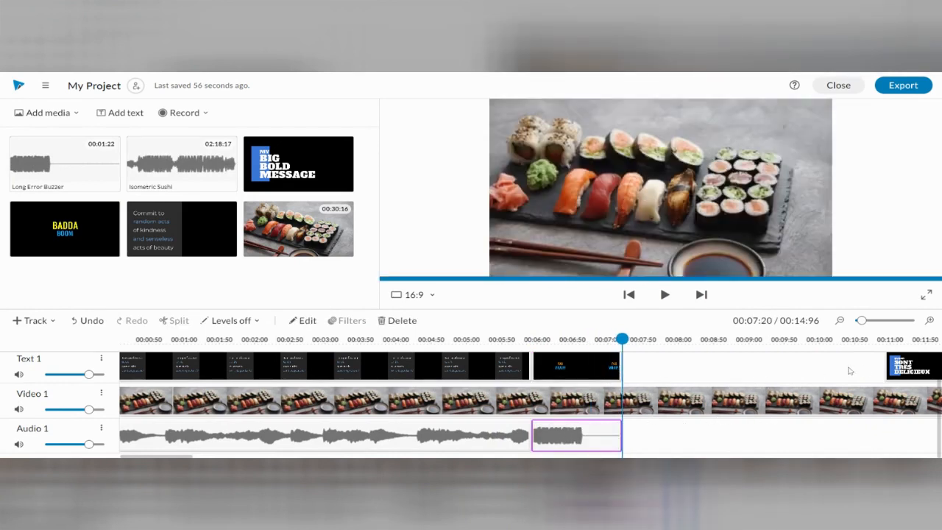
- Move the "SUSHI SONT TRÈS DELICIEUX" text clip directly after "PAS VRAI!!!" at about 00:07:20 and play back the transition
click(906, 371)
drag(888, 372, 622, 375)
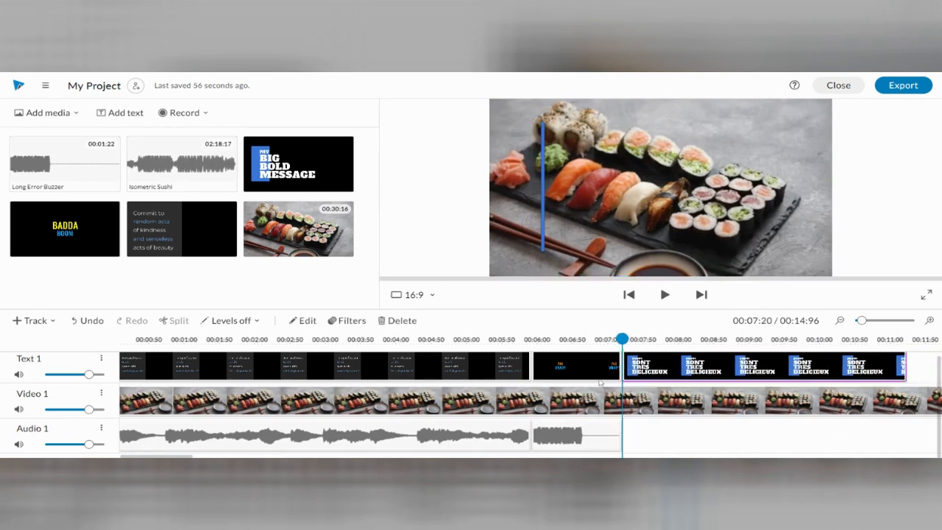
click(596, 377)
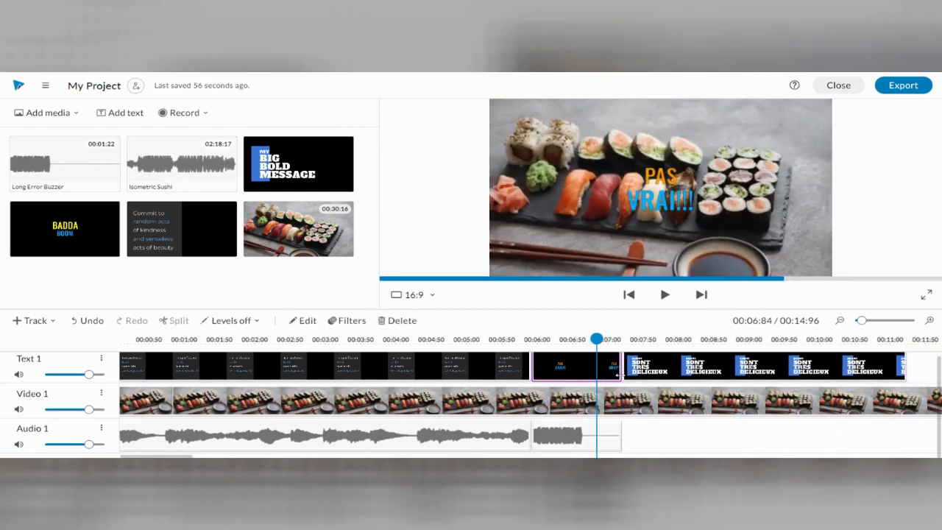
click(618, 375)
drag(622, 339, 500, 338)
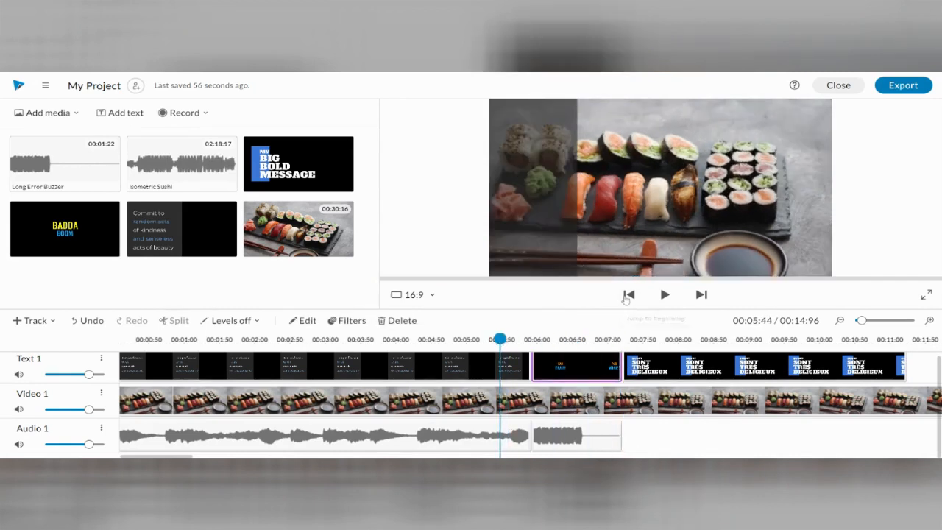
click(664, 294)
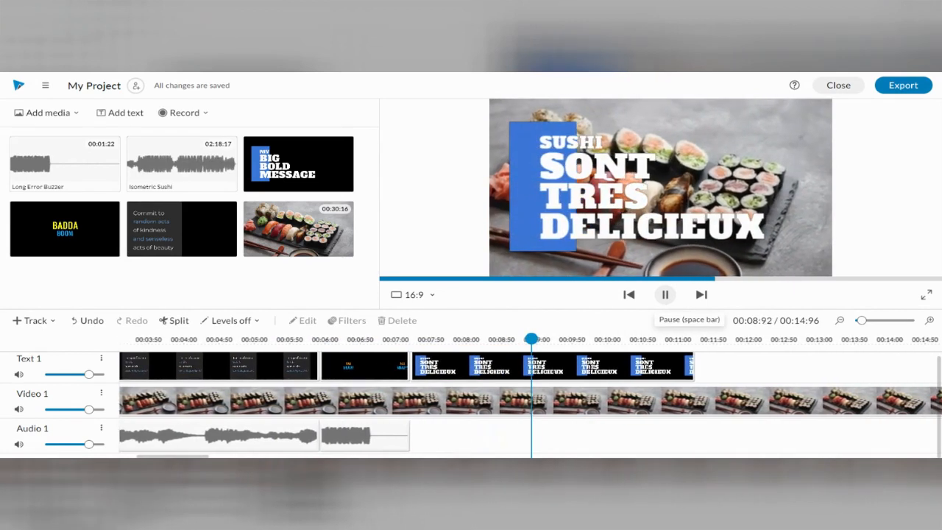
click(664, 294)
- Extend the "PAS VRAI!!!" text clip to about 00:08:36 and, after a playback check, trim "Long Error Buzzer" to end at about 00:06:80
drag(379, 372, 459, 373)
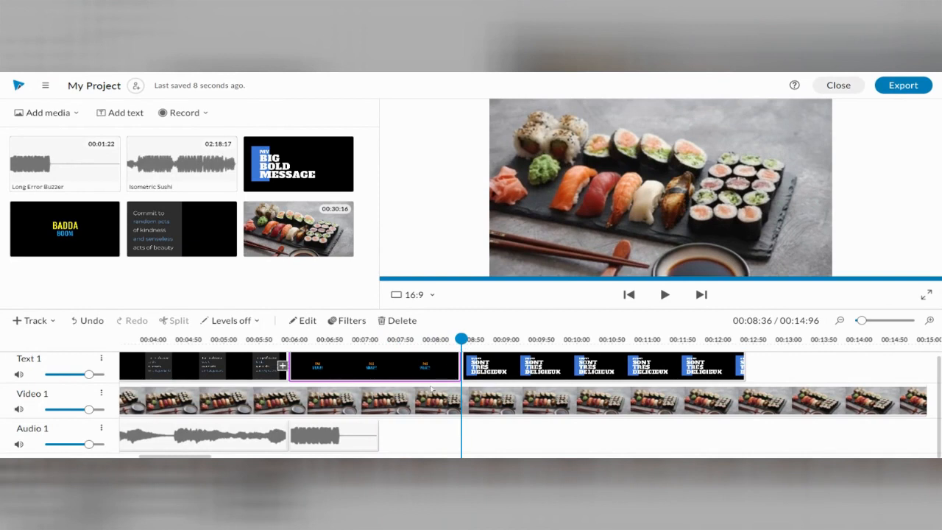
drag(378, 436, 420, 435)
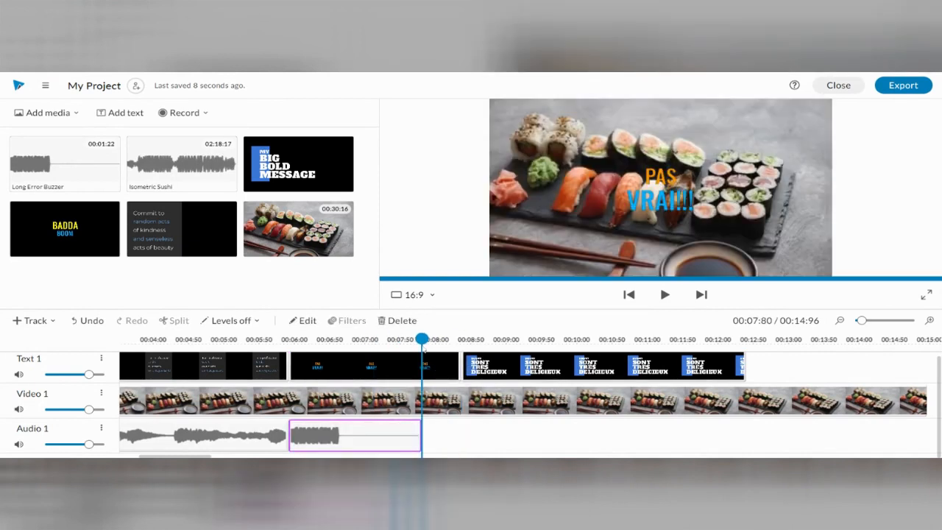
drag(422, 338, 271, 338)
click(665, 295)
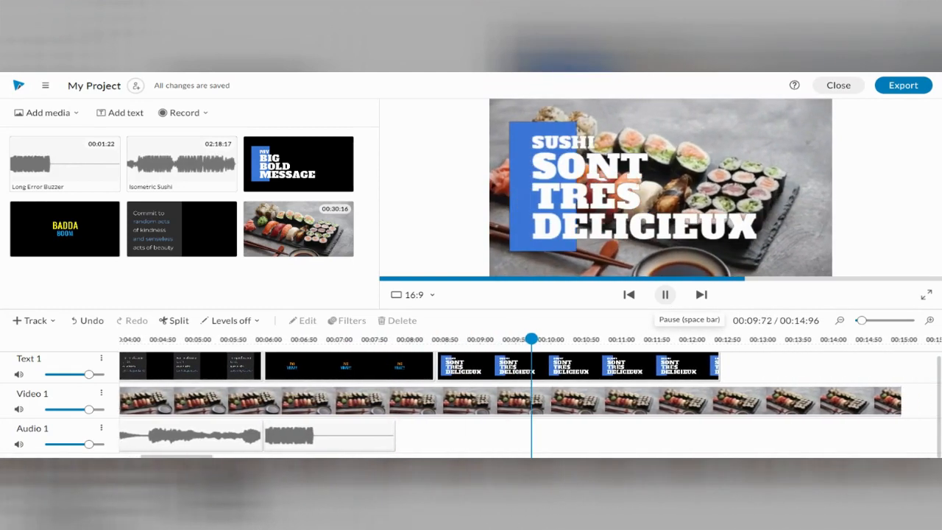
click(666, 296)
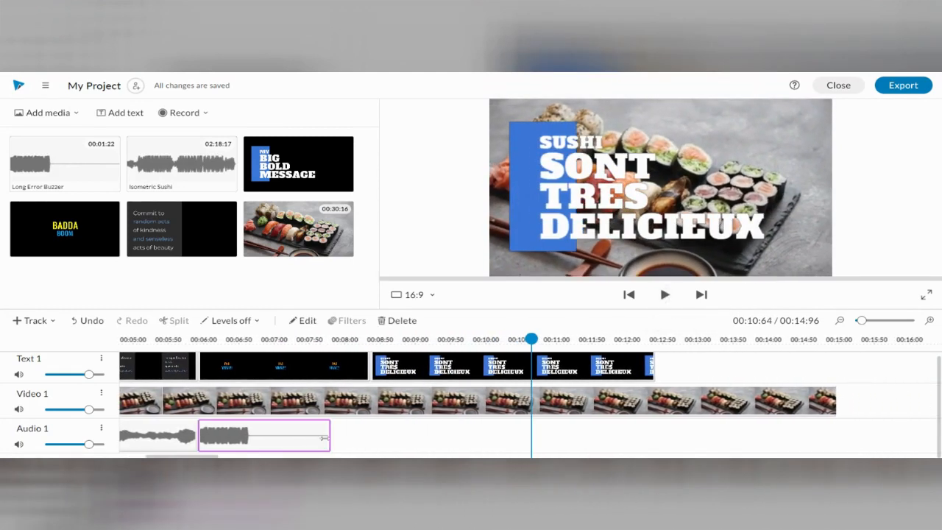
drag(329, 444, 262, 440)
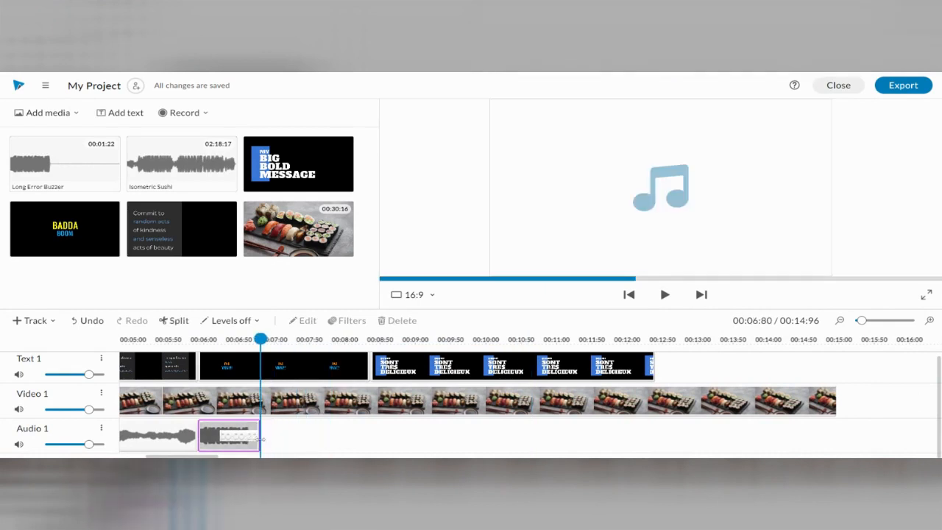
- Place the playhead at the start of the "SUSHI SONT TRÈS DELICIEUX" clip, about 00:08:32, and look over the video and voice recording options
click(390, 372)
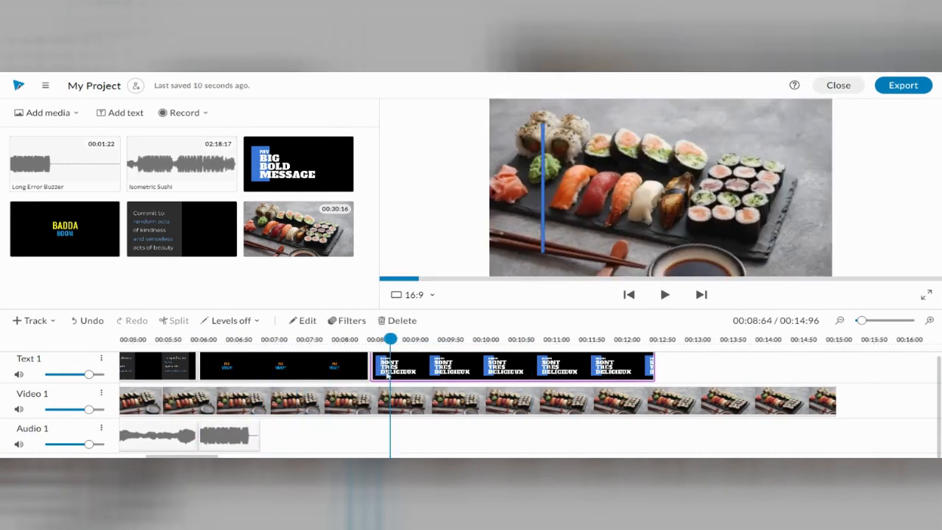
drag(391, 339, 370, 339)
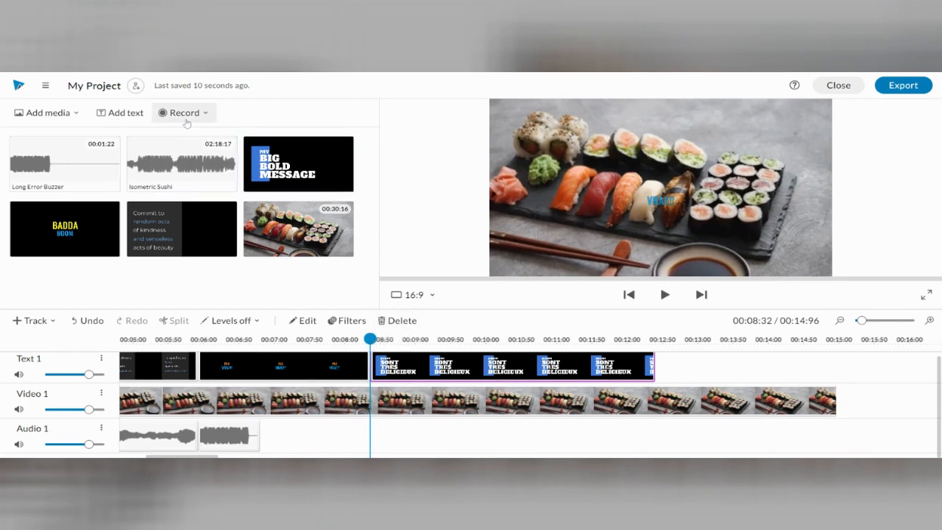
click(184, 113)
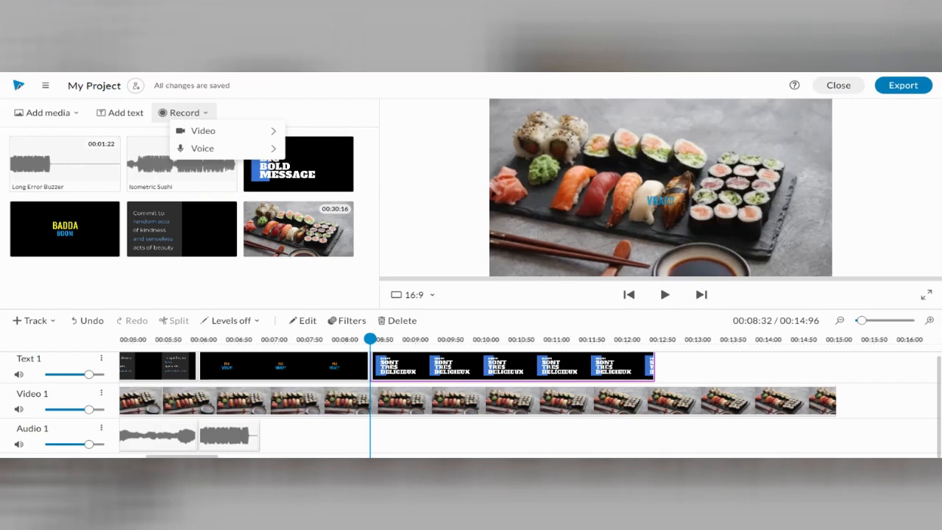
mouse_move(209, 137)
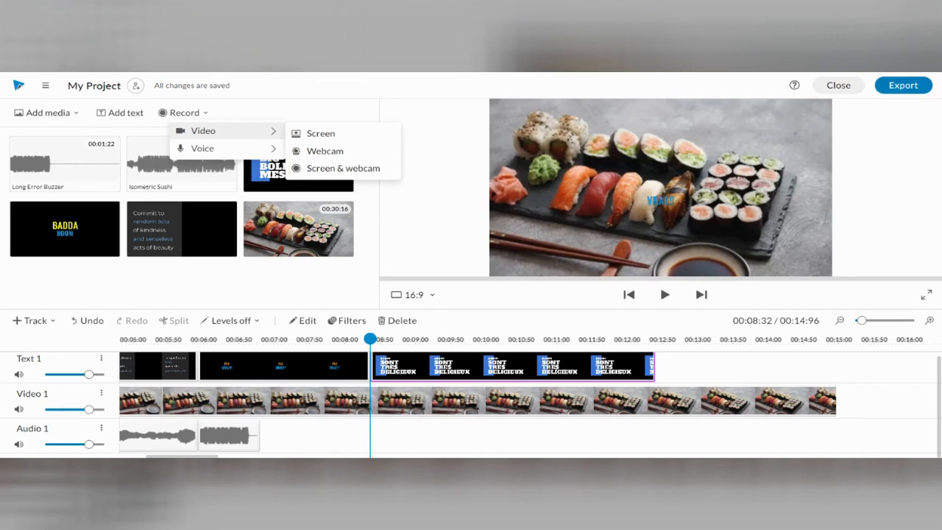
mouse_move(232, 149)
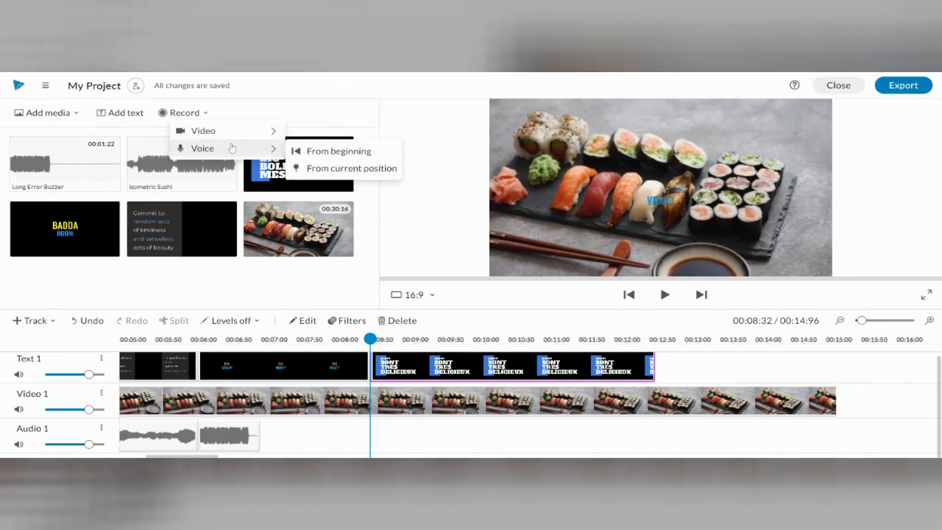
mouse_move(370, 338)
mouse_down()
mouse_move(273, 338)
mouse_move(369, 336)
mouse_up()
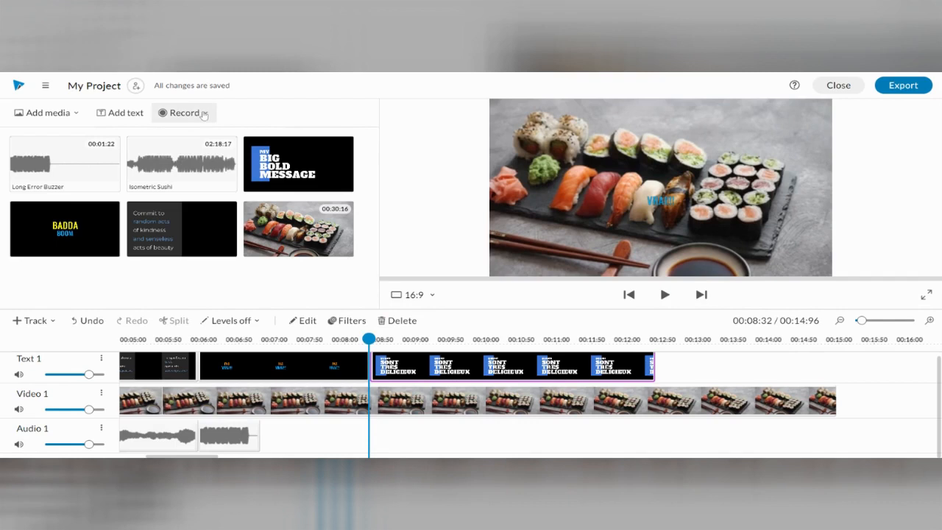
- Record a voiceover of about 5 seconds from the current position with the default USB Audio Device microphone and save it
click(203, 113)
mouse_move(206, 150)
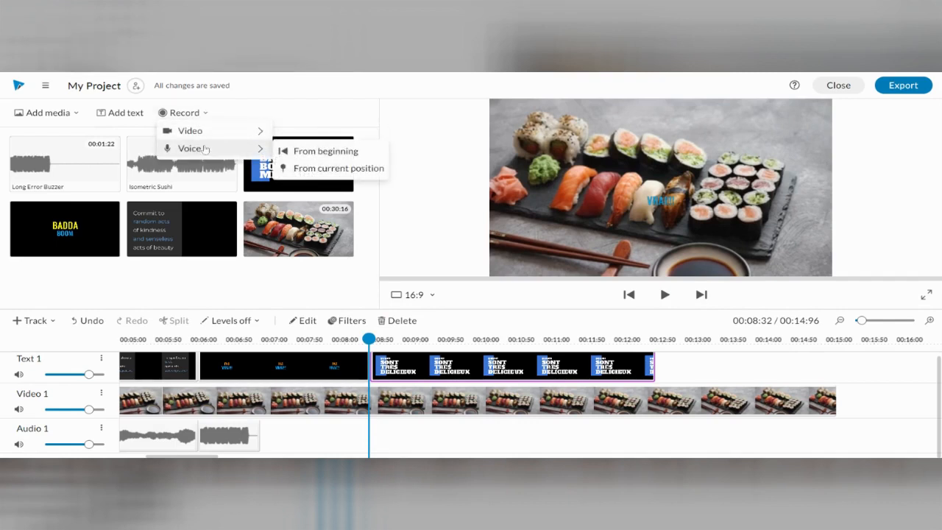
click(320, 170)
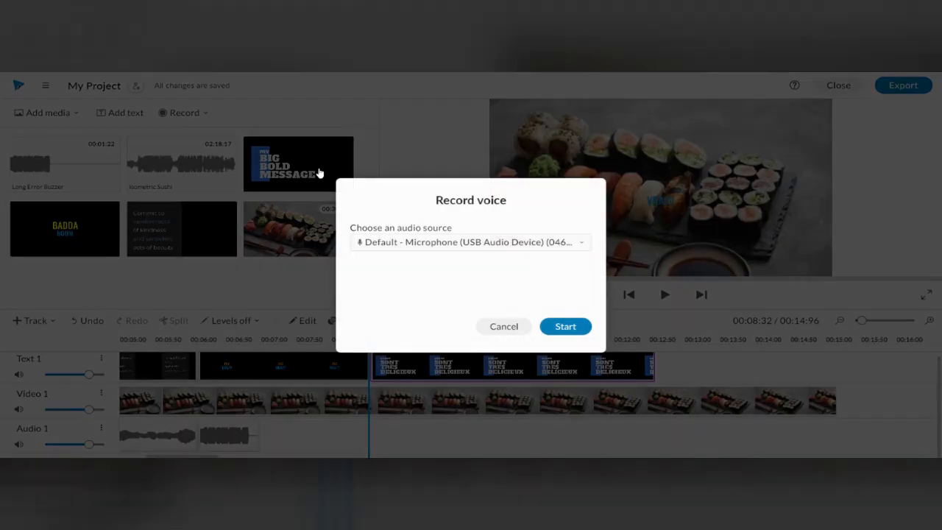
click(467, 245)
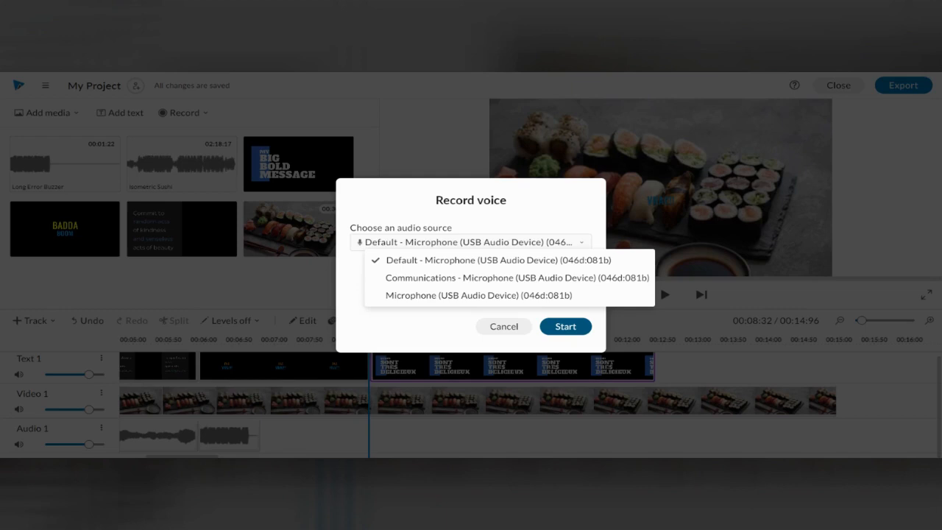
click(559, 334)
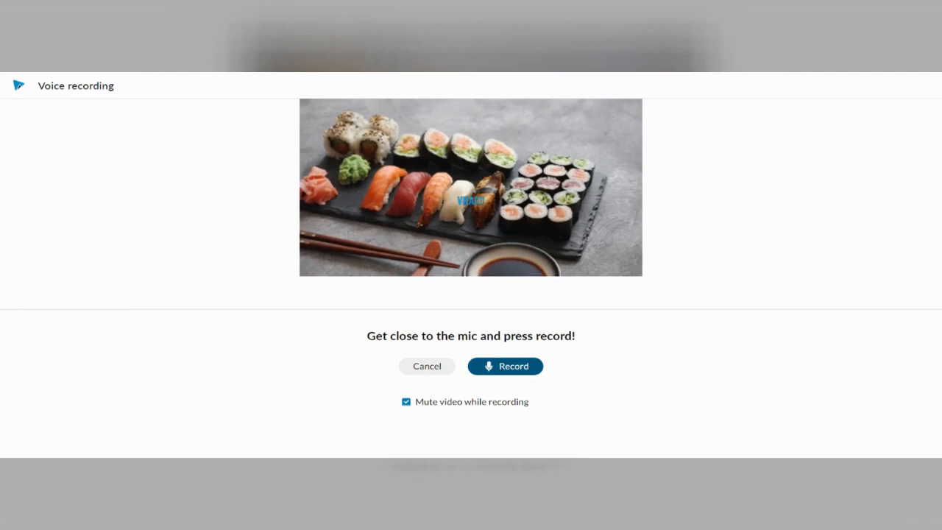
click(506, 370)
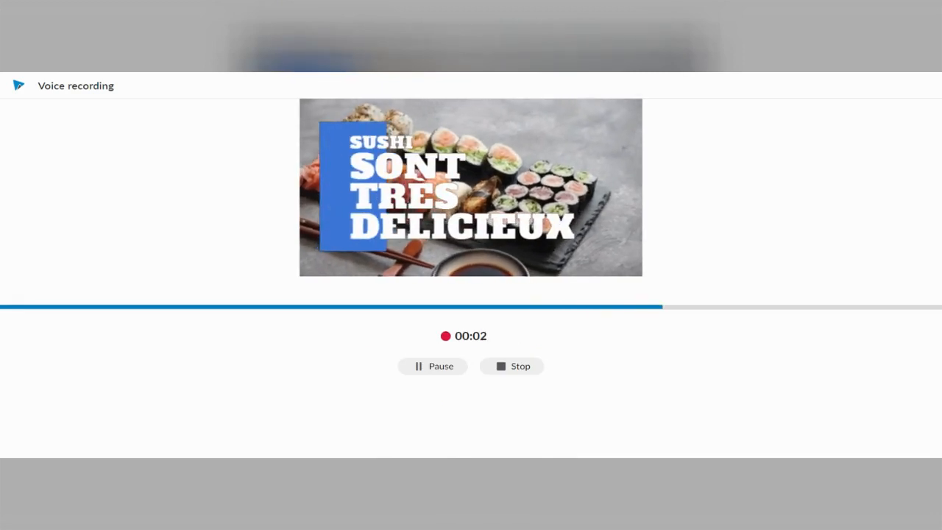
click(528, 367)
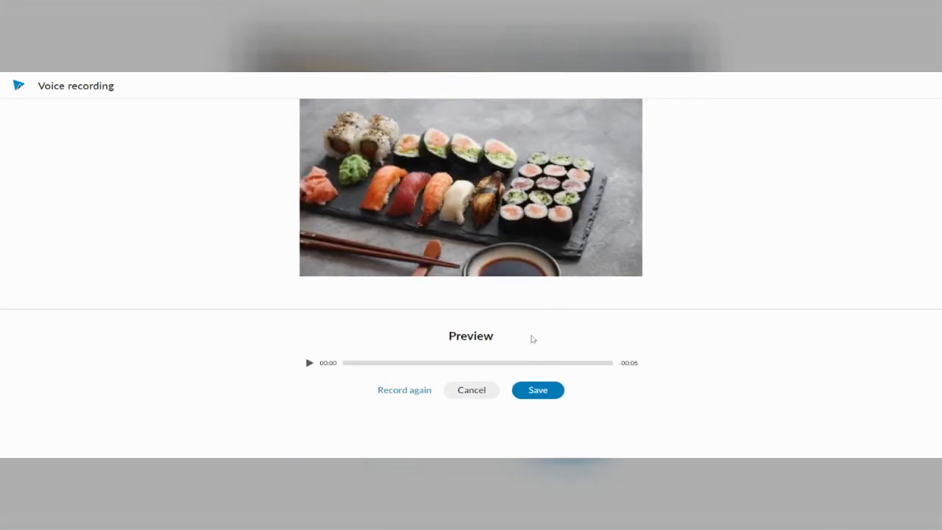
click(532, 391)
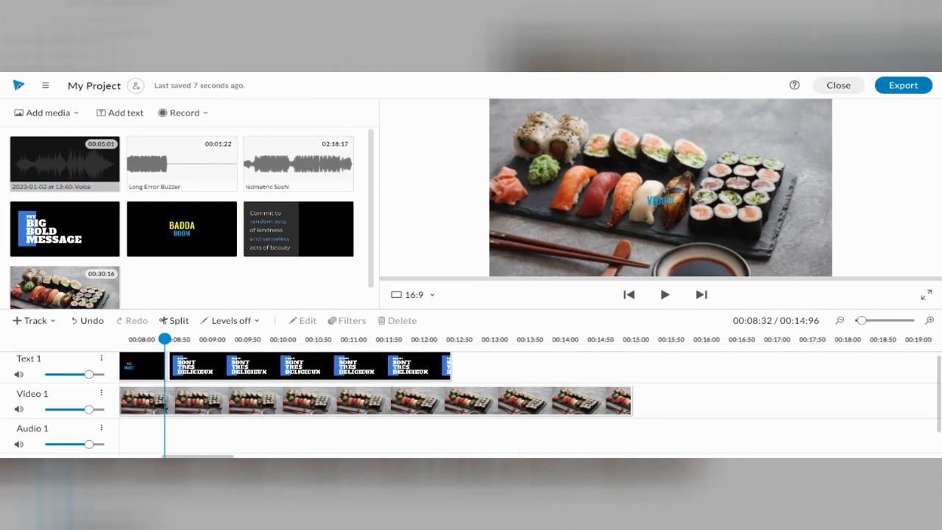
- Place the voice recording on Audio 1 at the start of the "SUSHI SONT TRÈS DELICIEUX" clip and delete the duplicate along with the Voiceover 1 track
drag(60, 176, 184, 414)
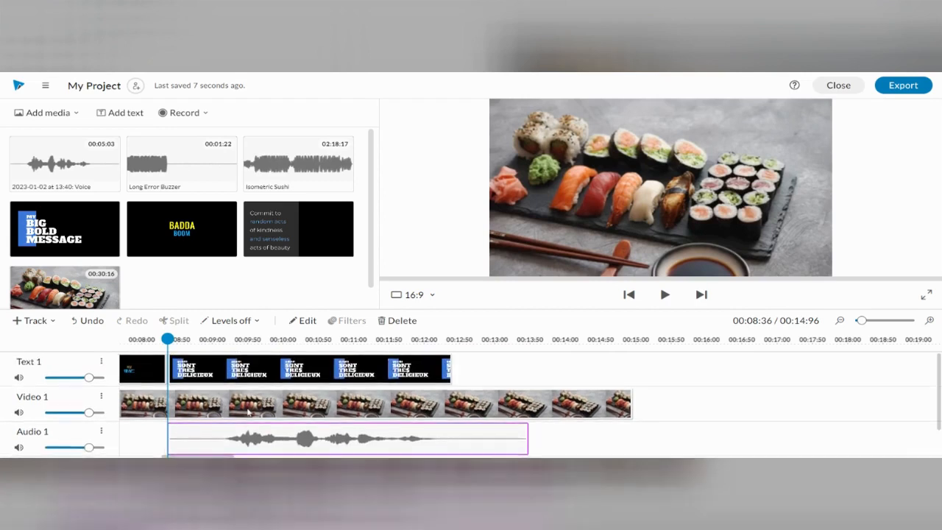
click(263, 442)
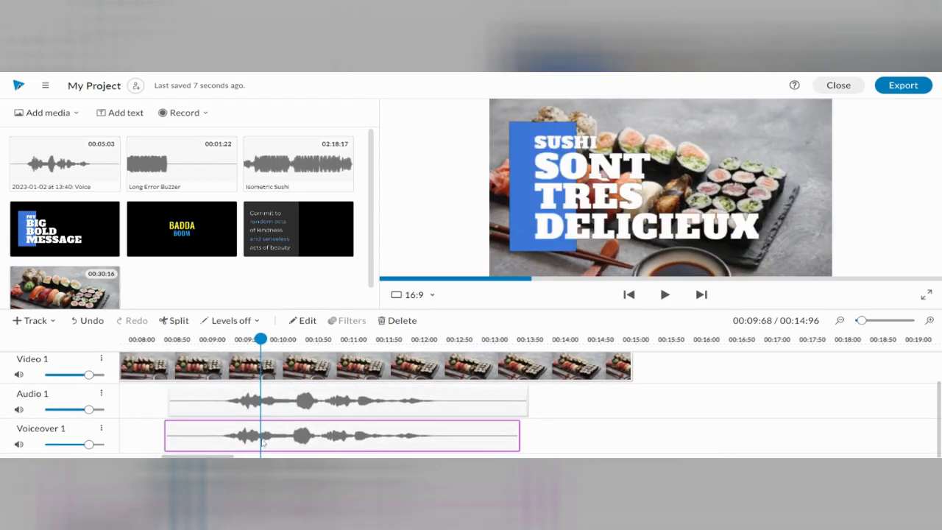
key(Delete)
click(101, 428)
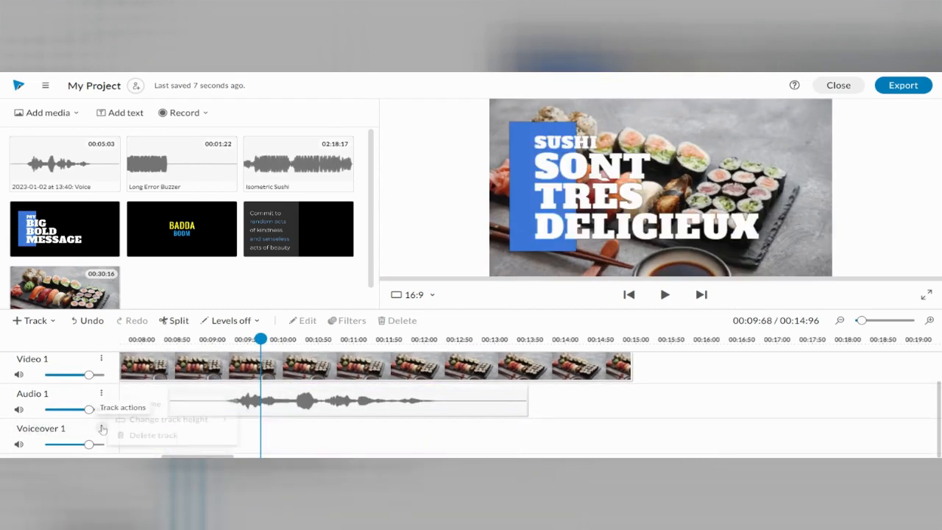
click(157, 435)
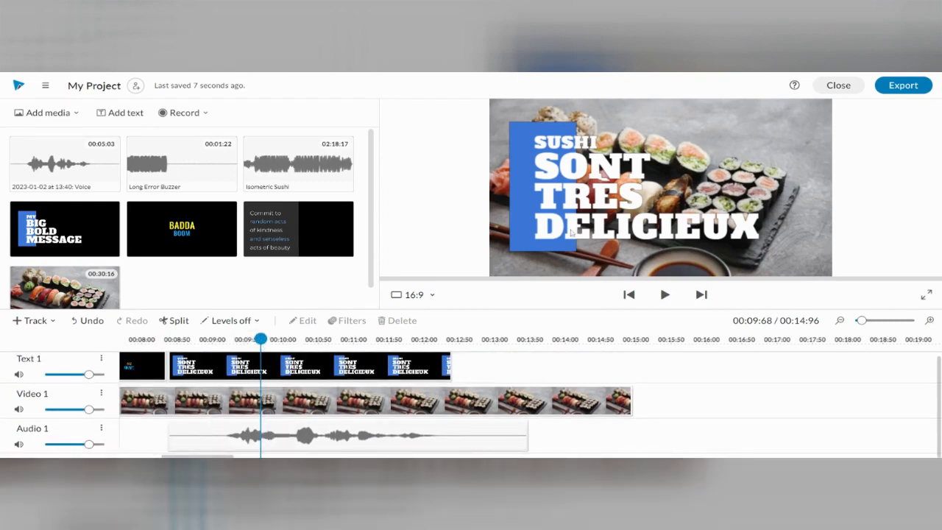
- Trim the sushi video and the voice recording to end with the last text clip at about 00:12:40, then play the project through
click(664, 294)
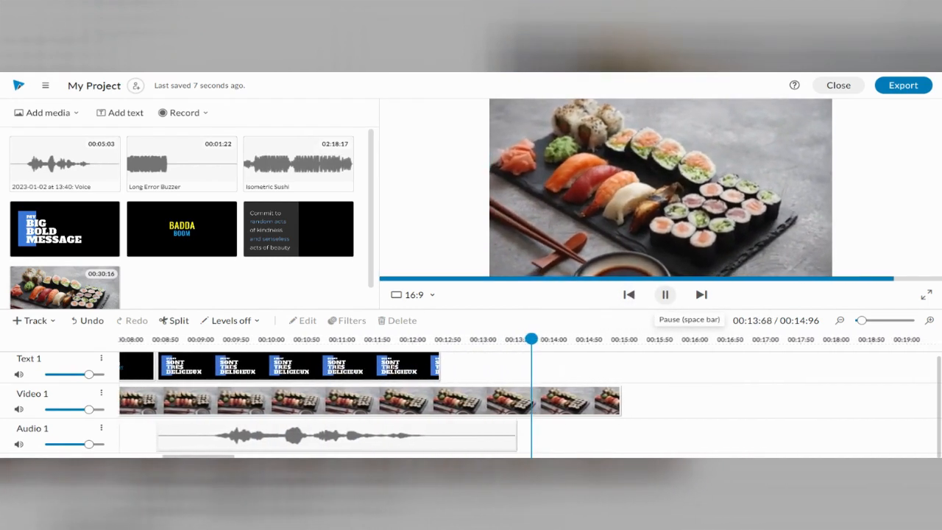
click(666, 294)
click(489, 404)
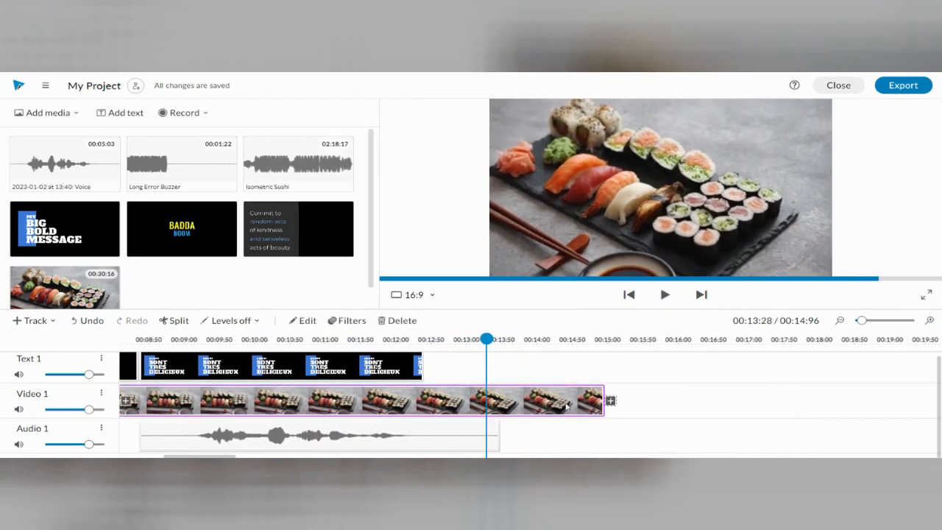
drag(610, 400, 423, 400)
click(478, 434)
drag(499, 443, 420, 436)
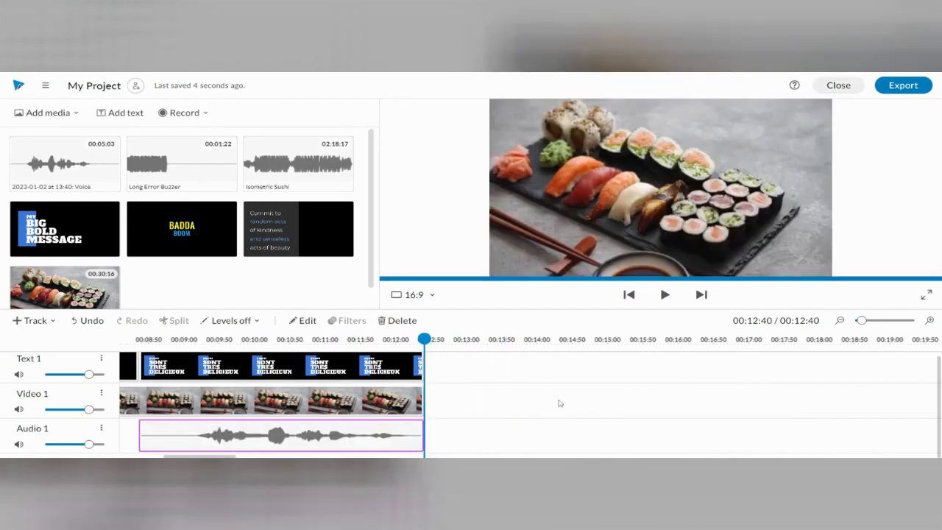
drag(424, 339, 2, 348)
click(664, 295)
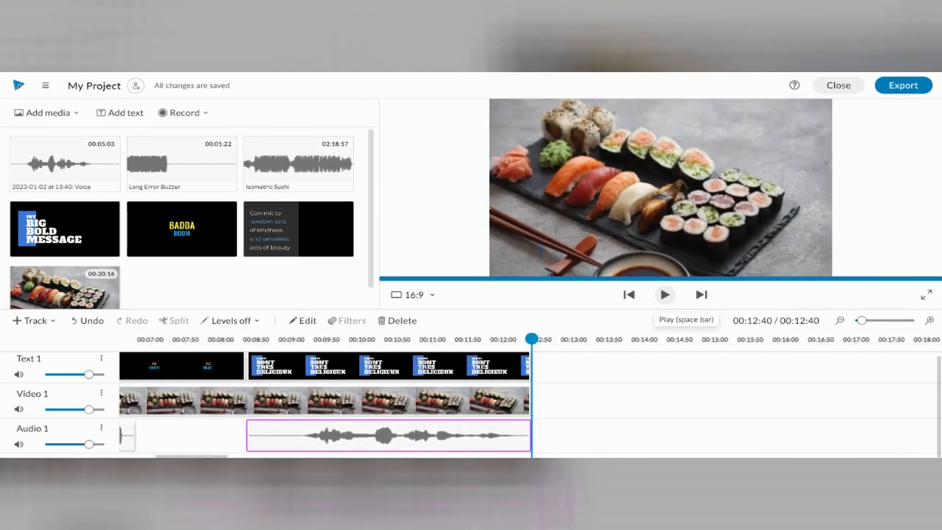
- Change the last line of the "SUSHI SONT TRÈS DELICIEUX" text clip to "DELICIEUX!" and save the changes
click(404, 371)
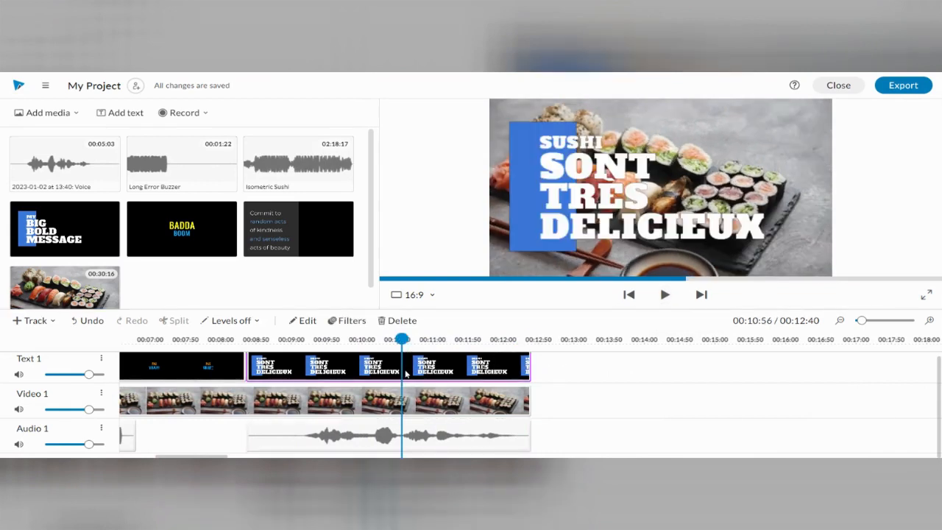
double_click(376, 366)
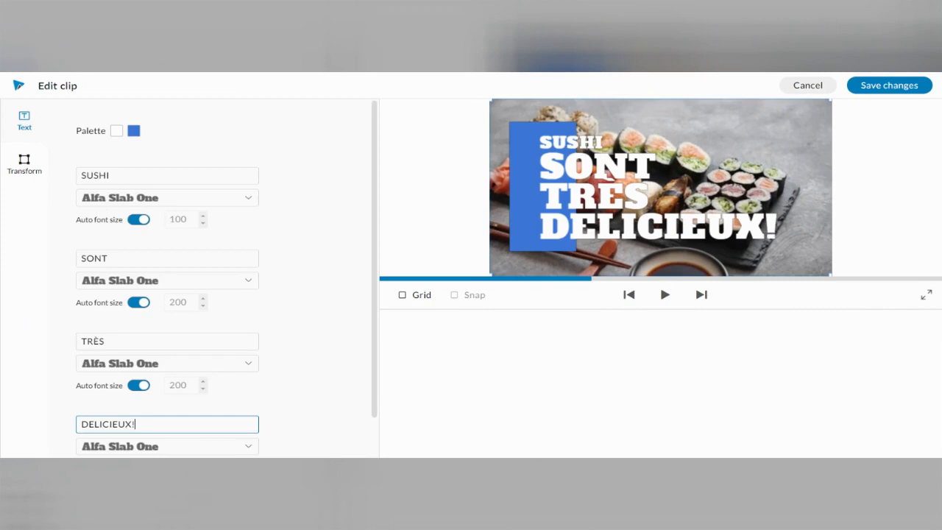
click(871, 86)
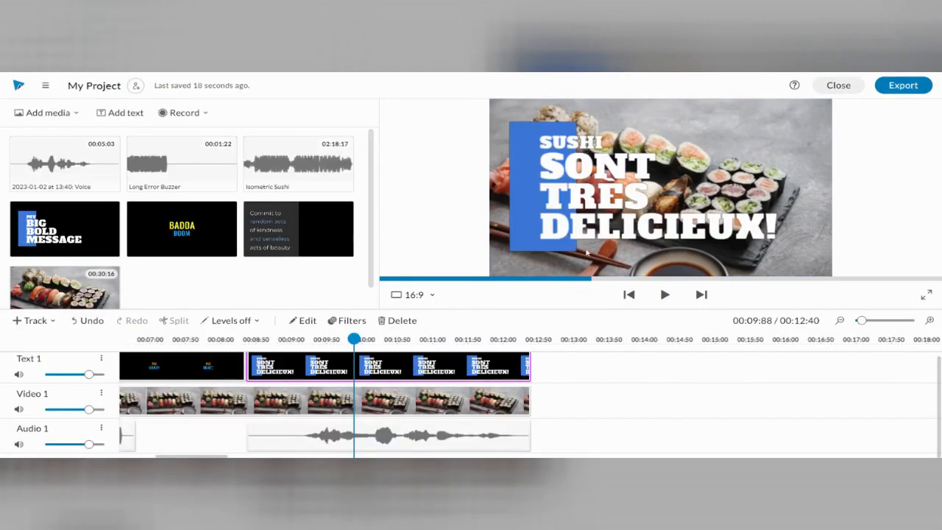